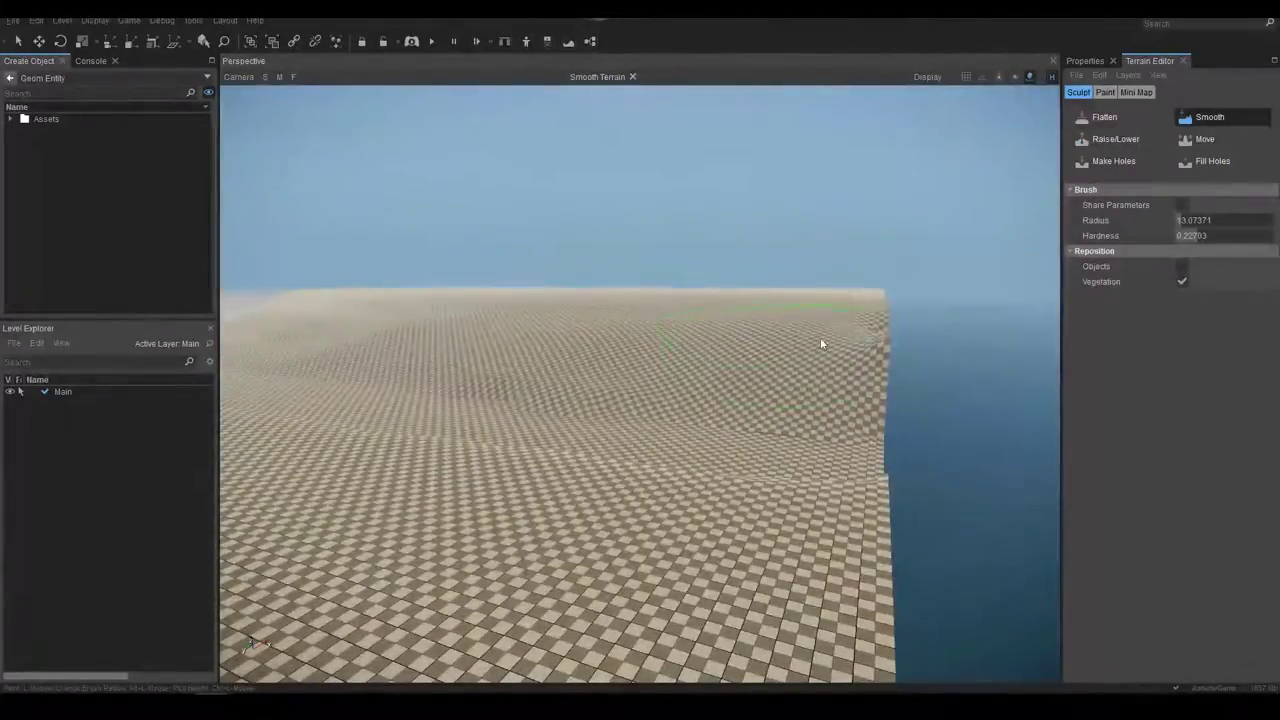
# Step: Smooth the raised terrain near its edge using a brush radius of about 13.07 and hardness of about 0.23
pyautogui.click(1200, 117)
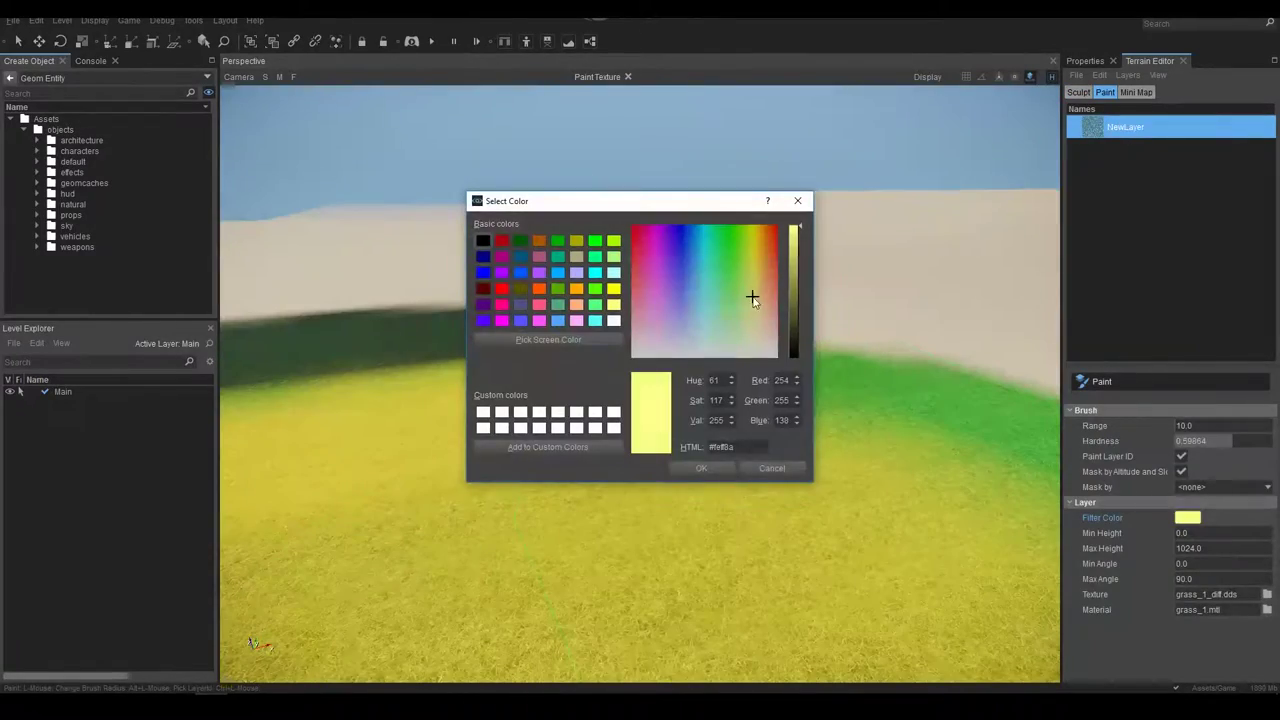
# Step: Set NewLayer's filter color to pale yellow and its maximum angle to 90
pyautogui.click(682, 462)
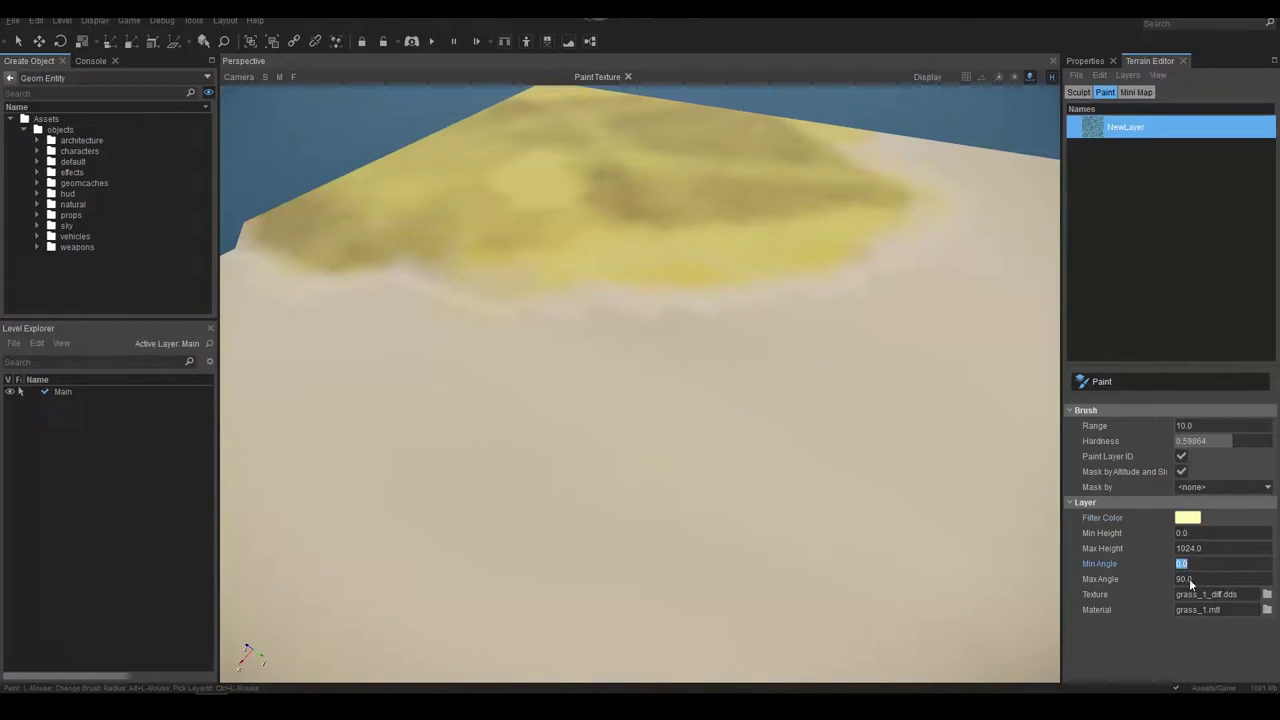
pyautogui.click(1218, 580)
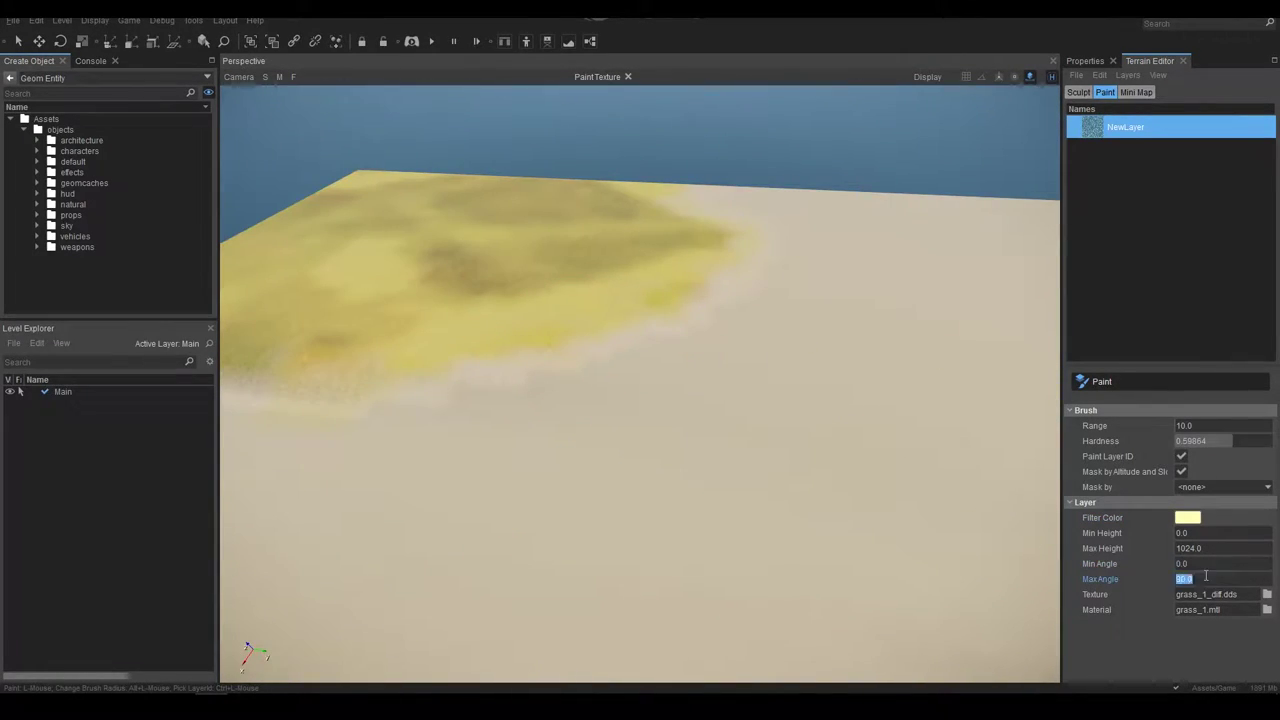
pyautogui.write('0')
pyautogui.press('Return')
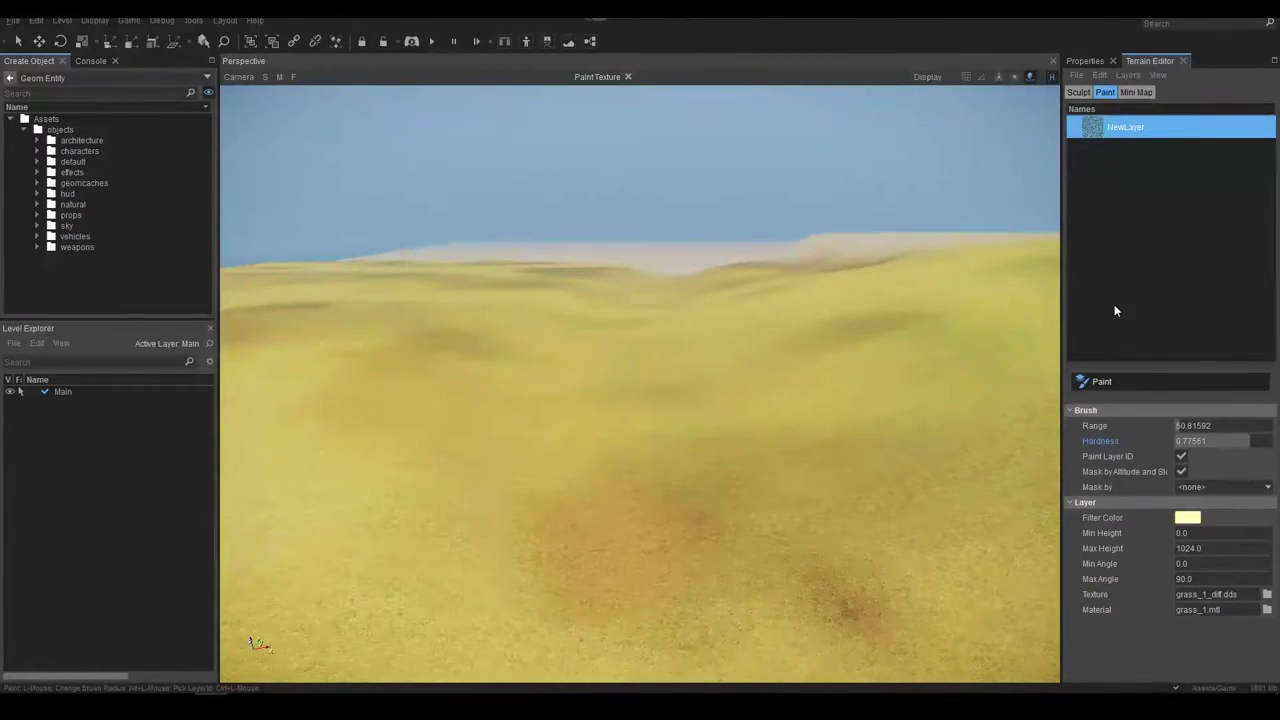
# Step: Add a terrain layer named "layer 2" with the grass_3_diff.dds texture and the grass_3.mtl material
pyautogui.write('layer 2')
pyautogui.press('Return')
pyautogui.click(1256, 594)
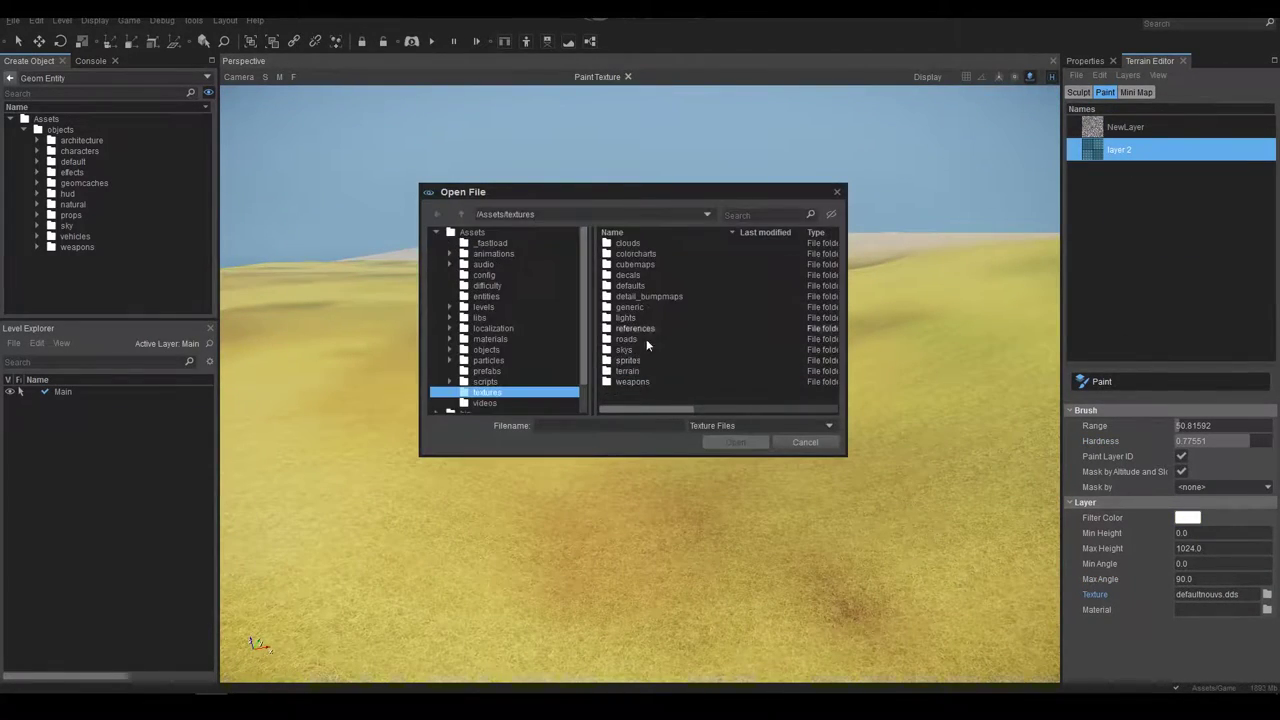
pyautogui.doubleClick(646, 345)
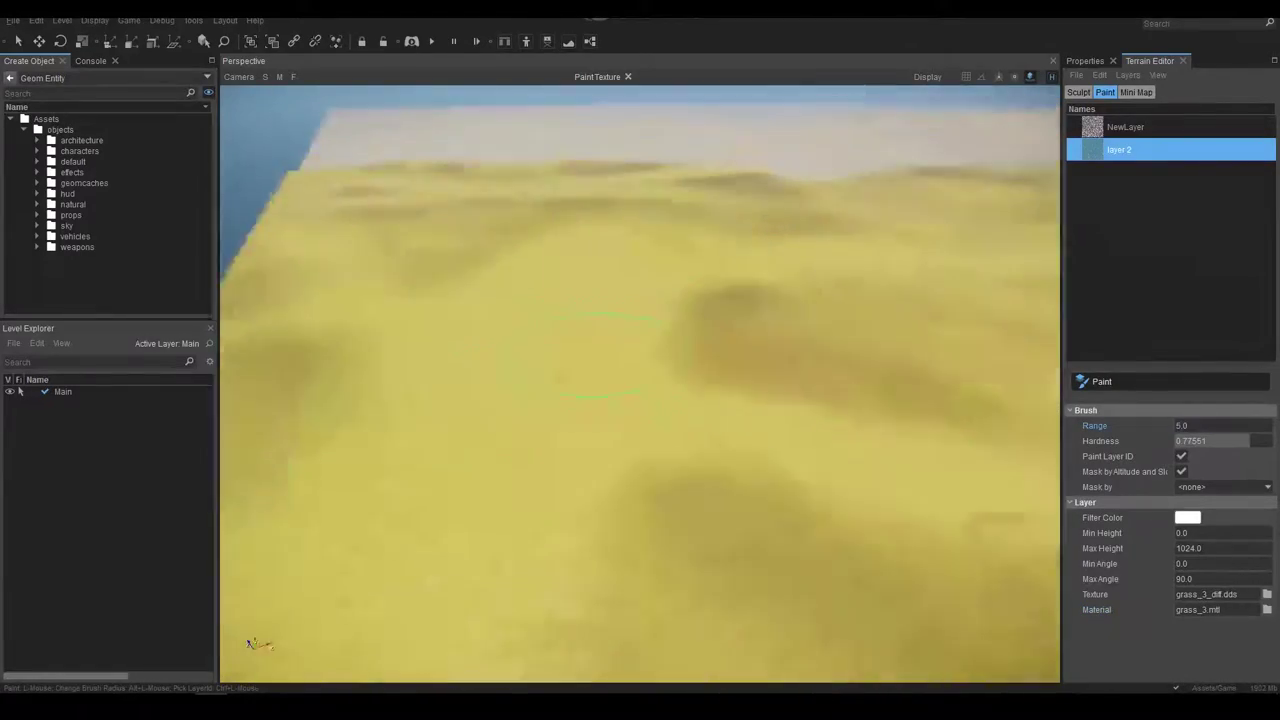
# Step: Paint a winding path across the yellow grass with layer 2, using a brush range of 5.0
pyautogui.moveTo(686, 180); pyautogui.dragTo(894, 491)
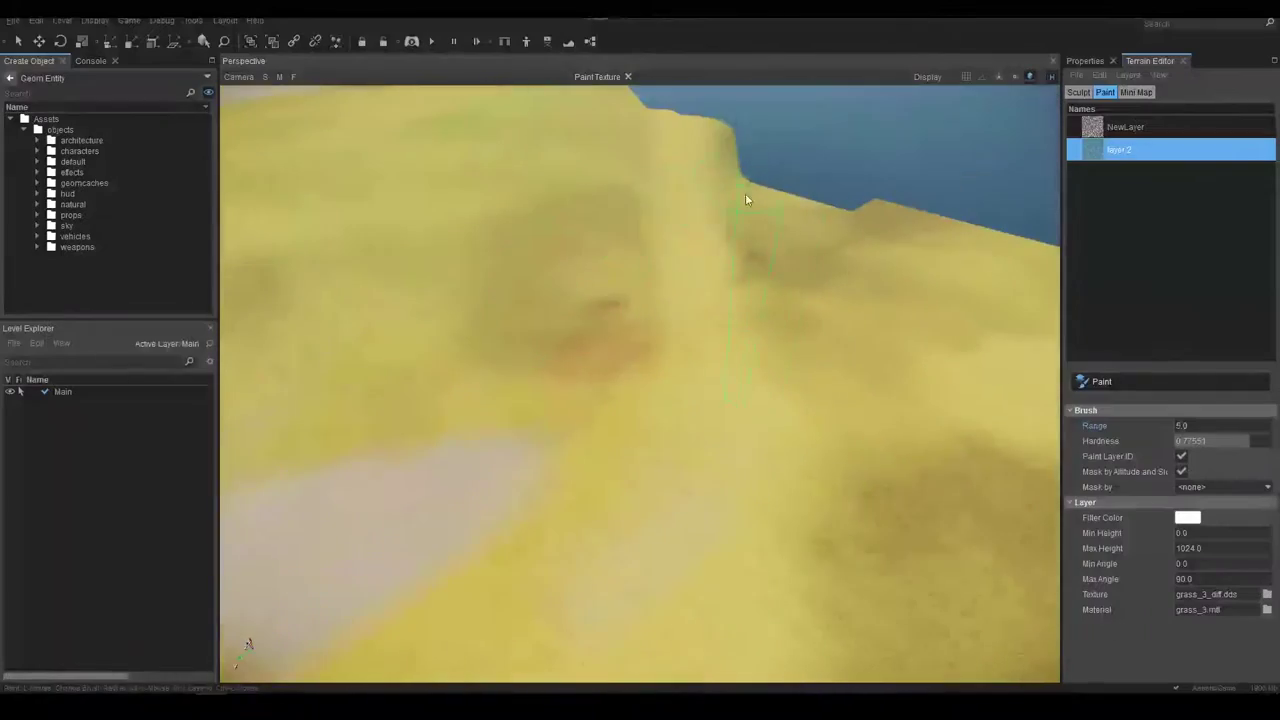
pyautogui.moveTo(745, 200)
pyautogui.mouseDown(button='right')
pyautogui.moveTo(463, 437)
pyautogui.moveTo(583, 277)
pyautogui.moveTo(760, 420)
pyautogui.mouseUp(button='right')
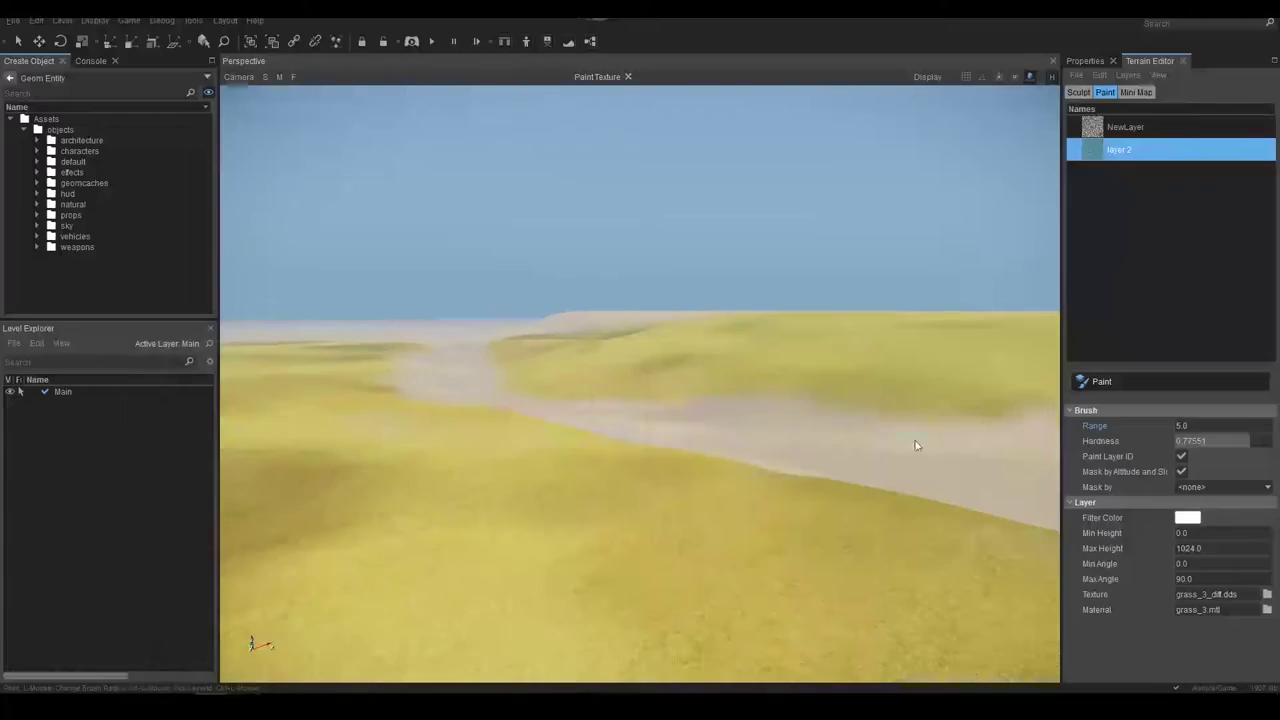
# Step: Reshape the terrain along the path with the Raise/Lower and Smooth tools, smoothing at radius 5.0
pyautogui.click(1078, 92)
pyautogui.click(1110, 139)
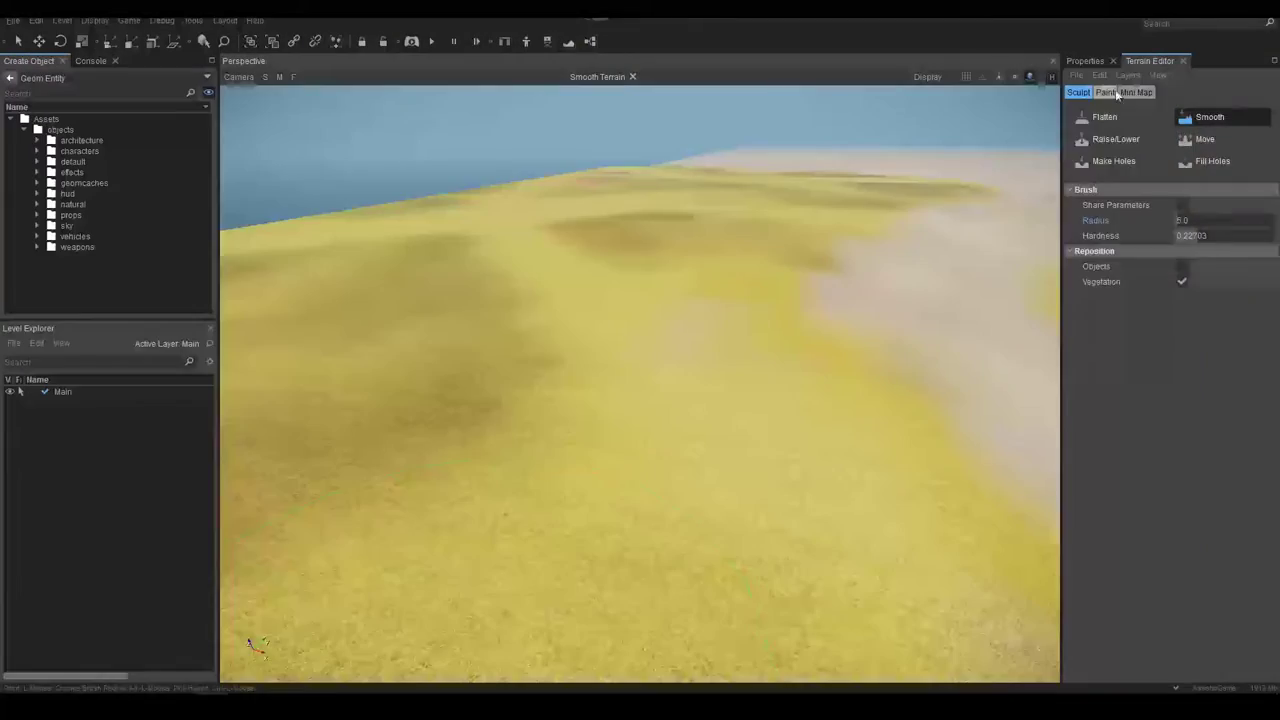
# Step: Adjust NewLayer's filter color to a soft yellow and touch up the path with brush range 1.0 and hardness 0.7
pyautogui.click(1187, 426)
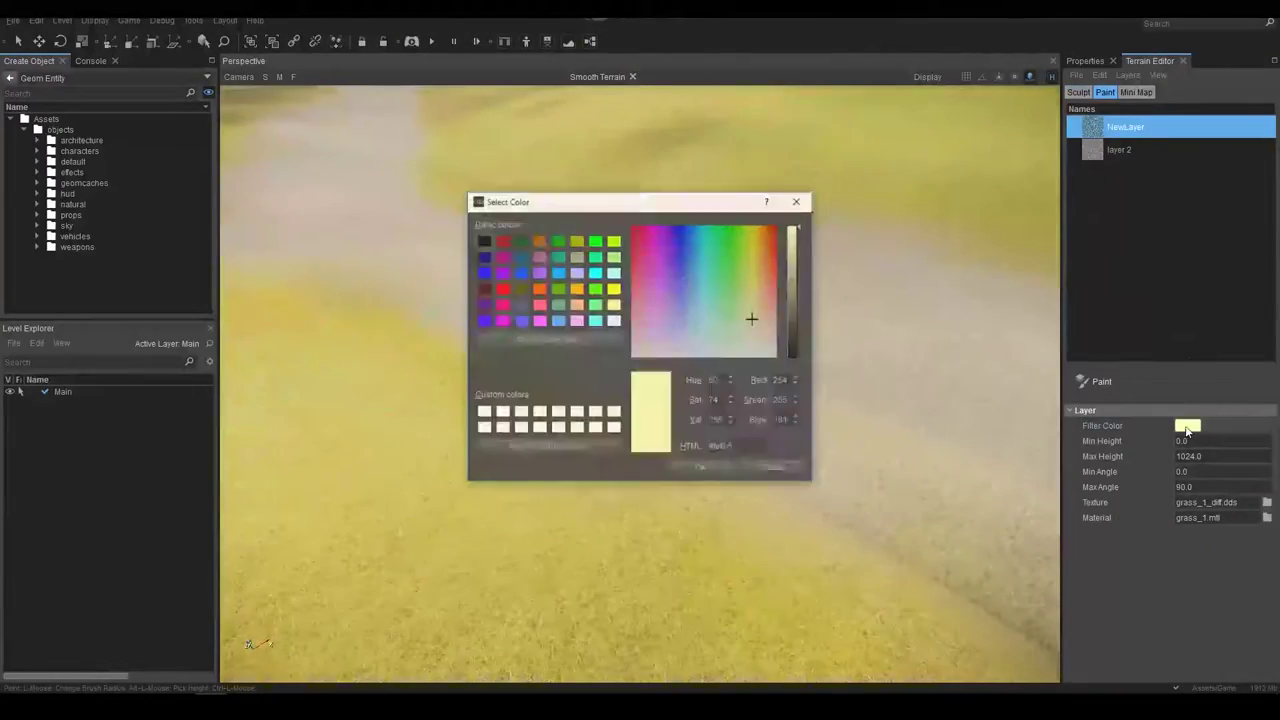
pyautogui.click(737, 291)
pyautogui.click(700, 466)
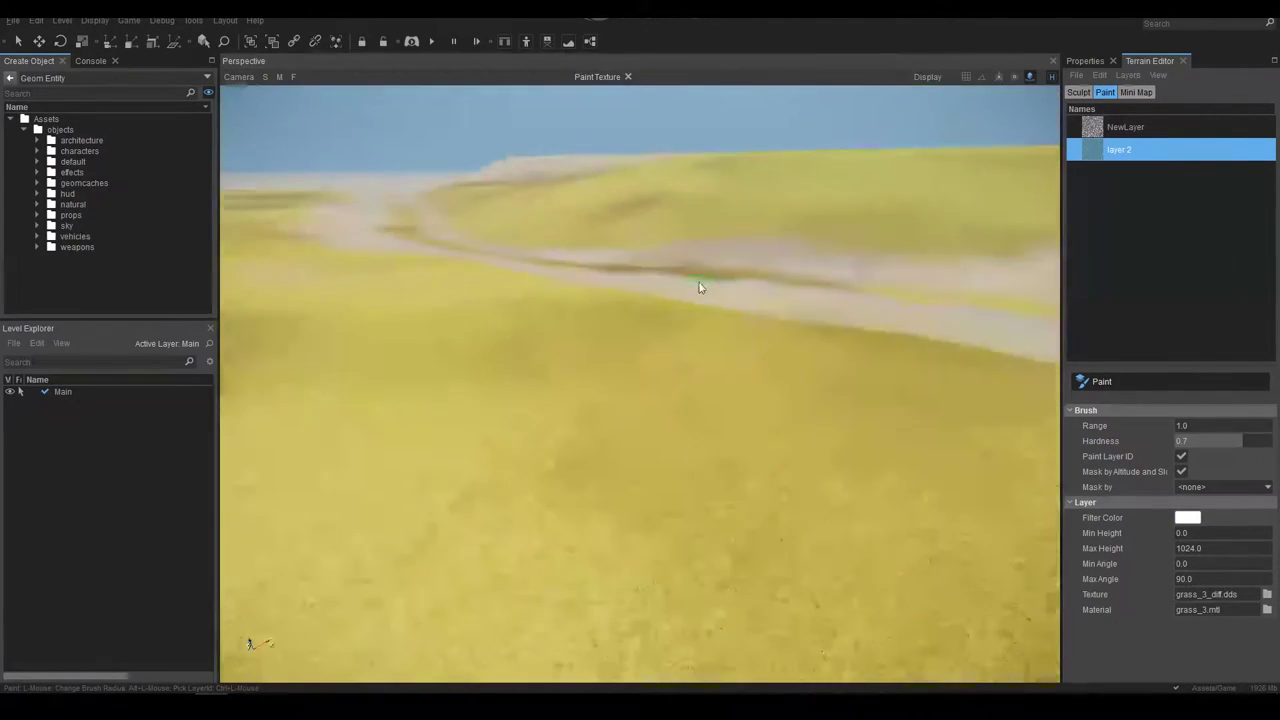
pyautogui.keyDown('ctrl'); pyautogui.click(729, 277); pyautogui.keyUp('ctrl')
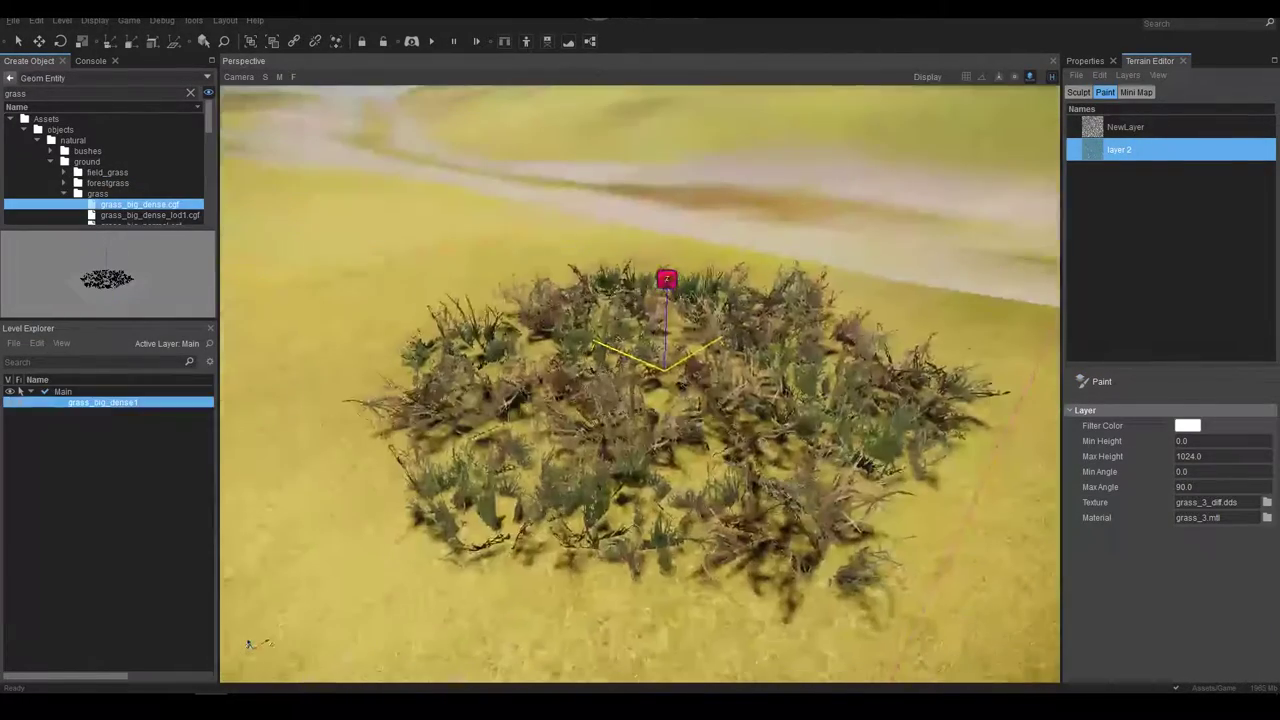
# Step: Delete the grass_big_dense object placed on the terrain
pyautogui.press('Delete')
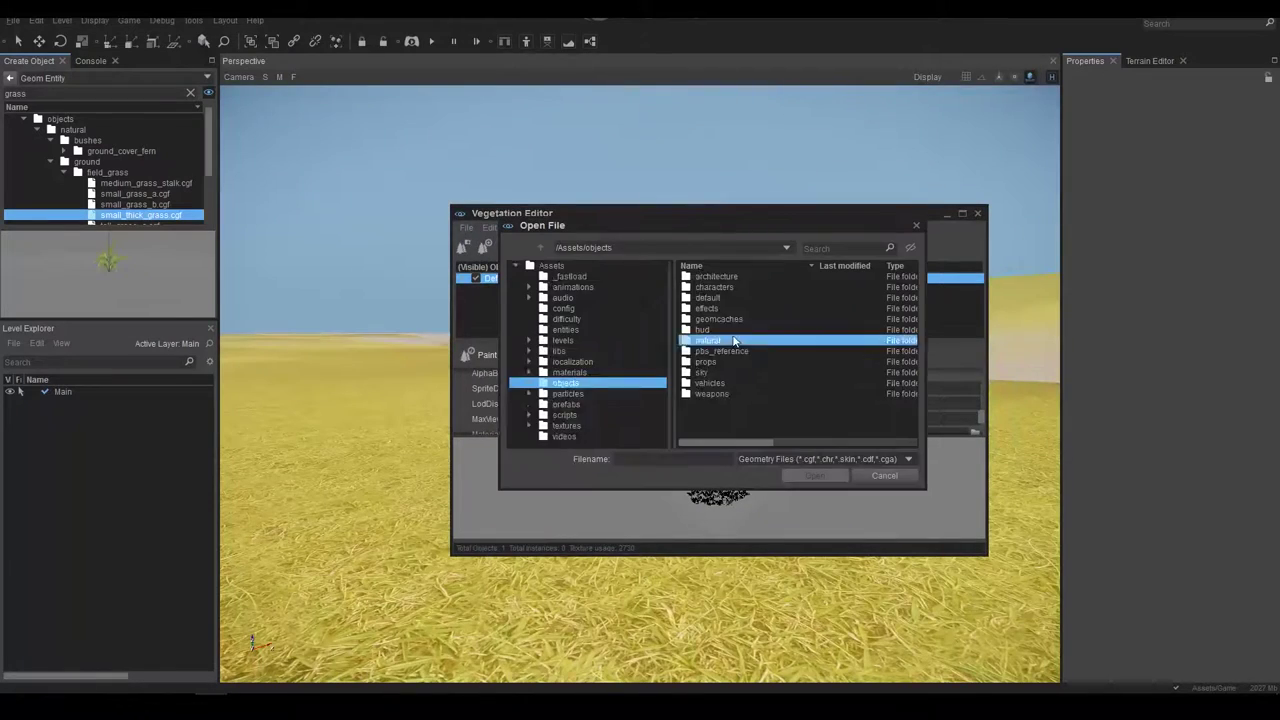
# Step: Add small_thick_grass to the Default1 vegetation group and select grass_big_dense for painting
pyautogui.doubleClick(792, 341)
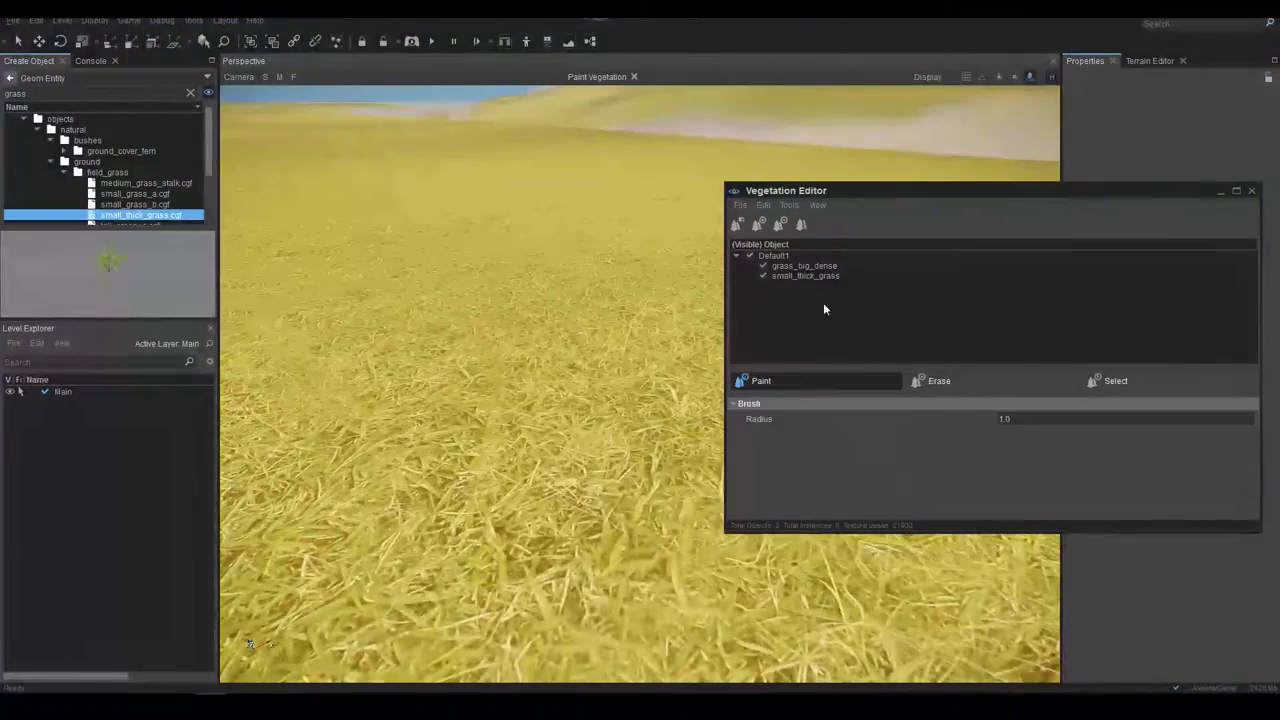
pyautogui.click(820, 266)
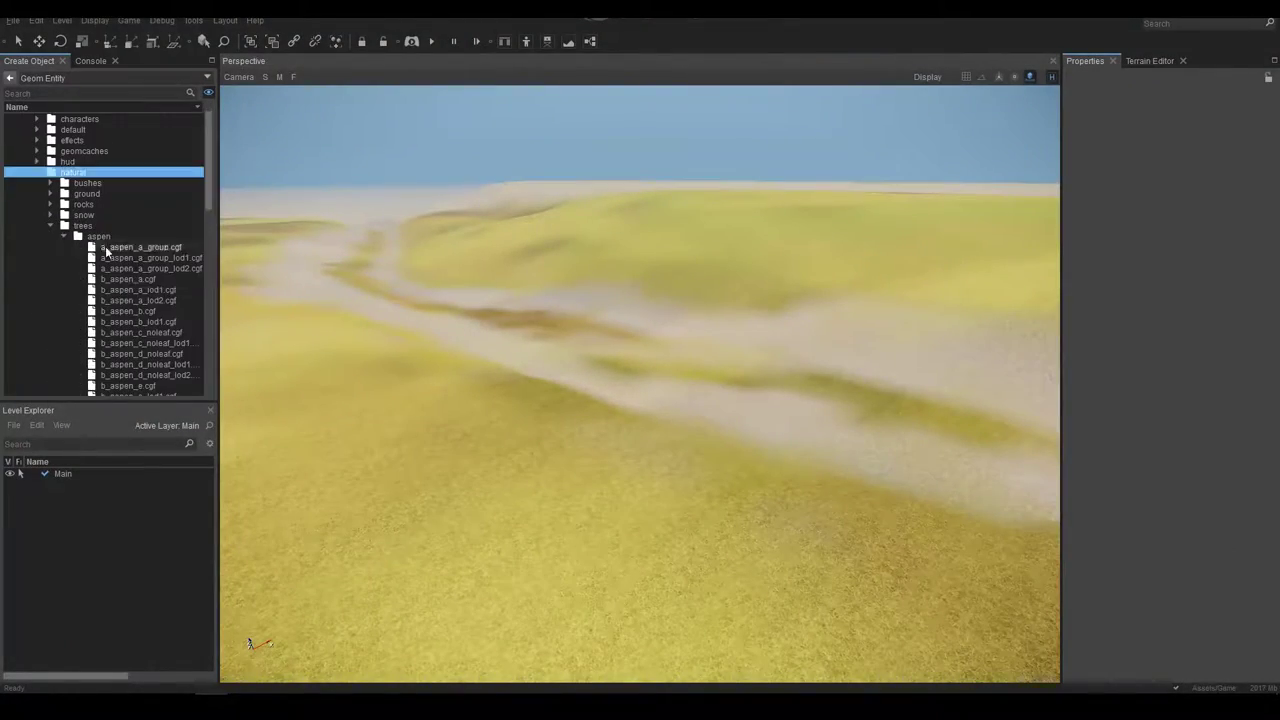
# Step: Place an a_aspen_a_group tree on the terrain and paint rows of the same aspens as vegetation beside the path
pyautogui.click(106, 250)
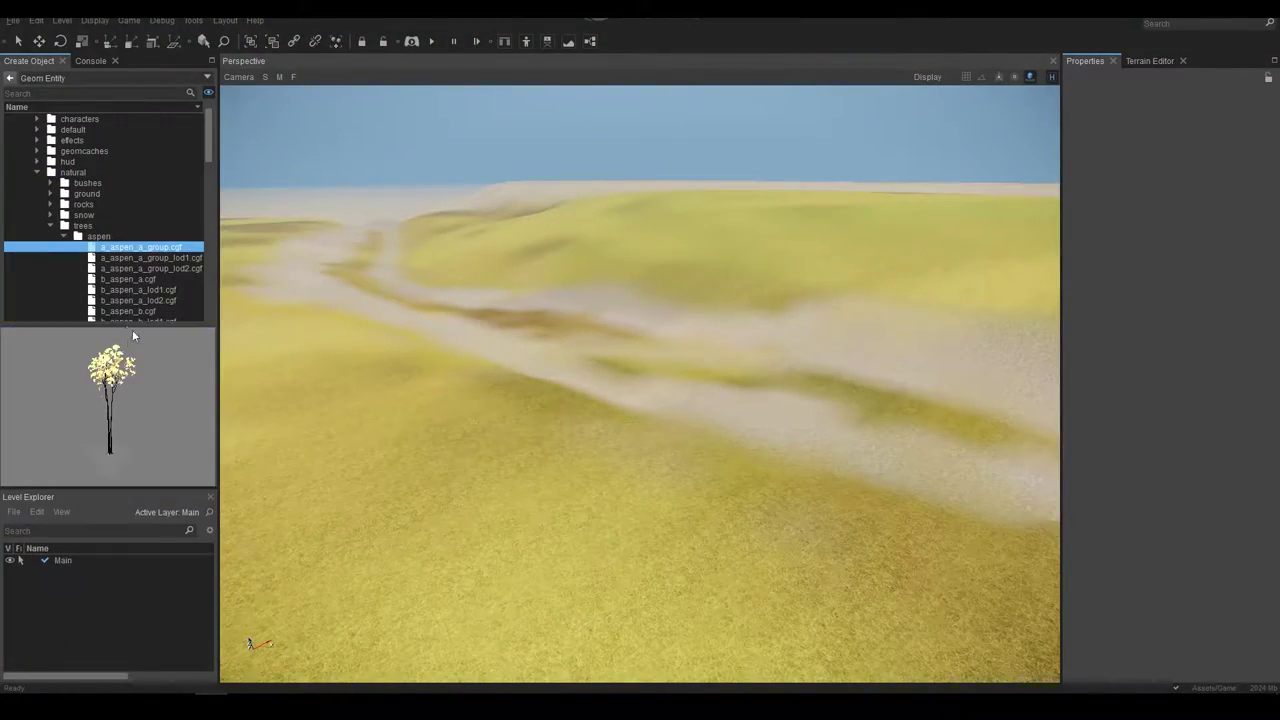
pyautogui.click(700, 514)
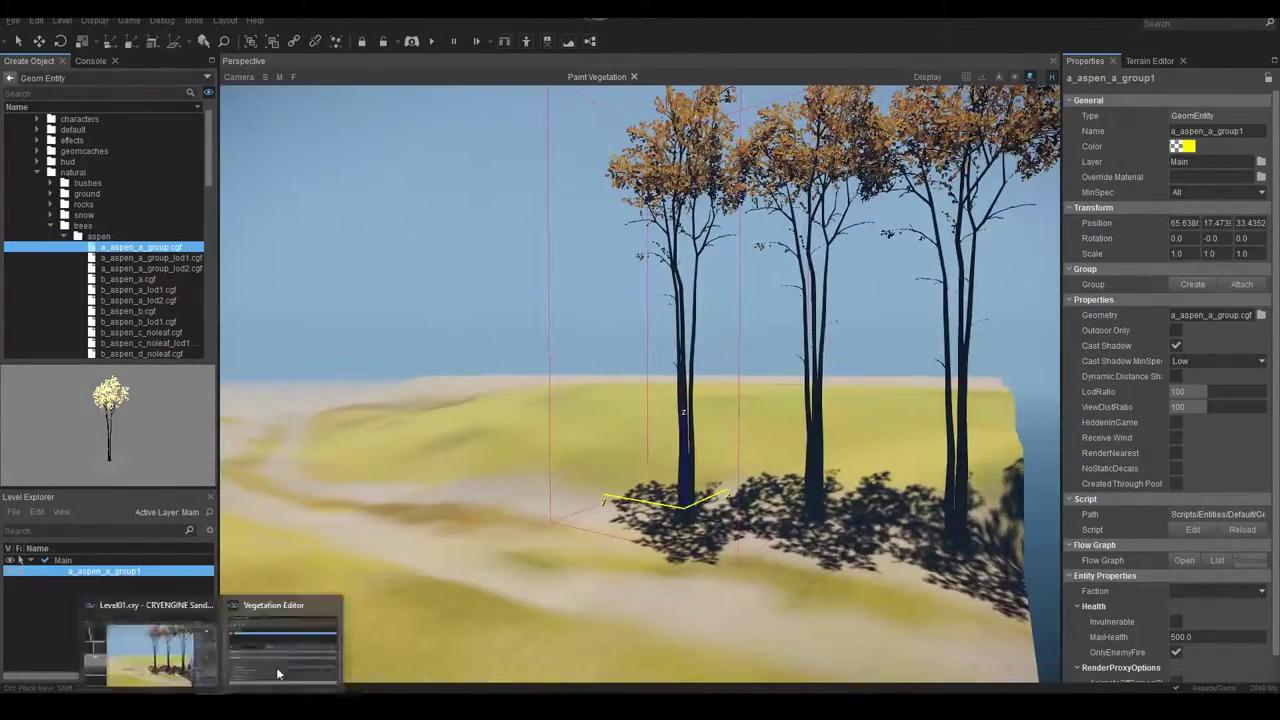
pyautogui.click(276, 674)
pyautogui.moveTo(559, 449); pyautogui.dragTo(862, 426)
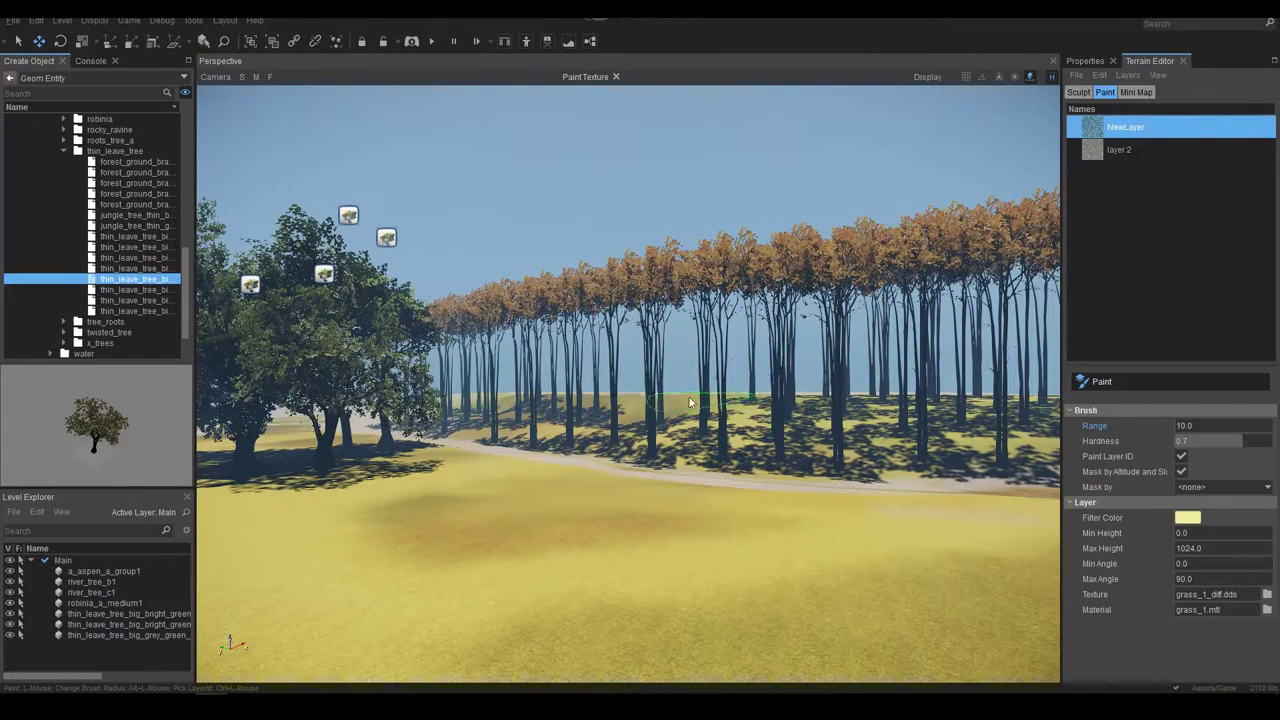
# Step: Flatten the terrain around and behind the aspen forest with an outside radius of 10.0 and an inside radius of 5.0
pyautogui.moveTo(719, 402); pyautogui.dragTo(785, 455, button='right')
pyautogui.click(1078, 92)
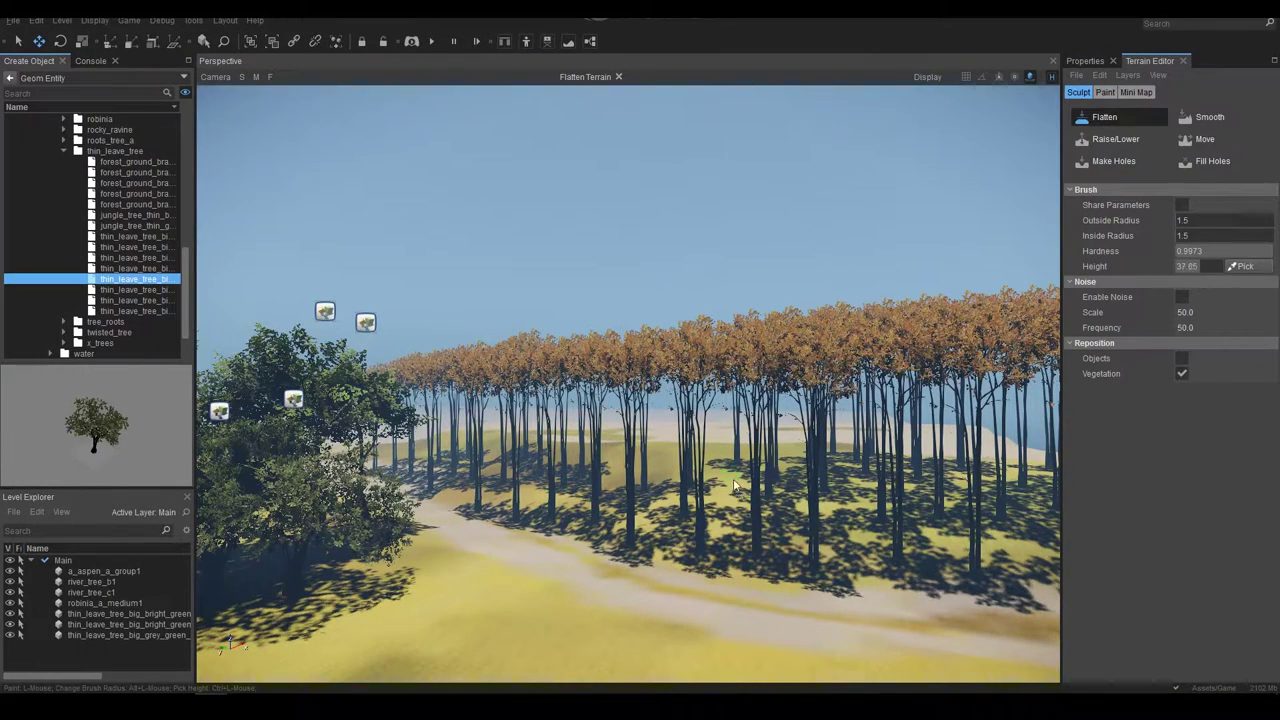
pyautogui.moveTo(679, 472); pyautogui.dragTo(589, 466, button='right')
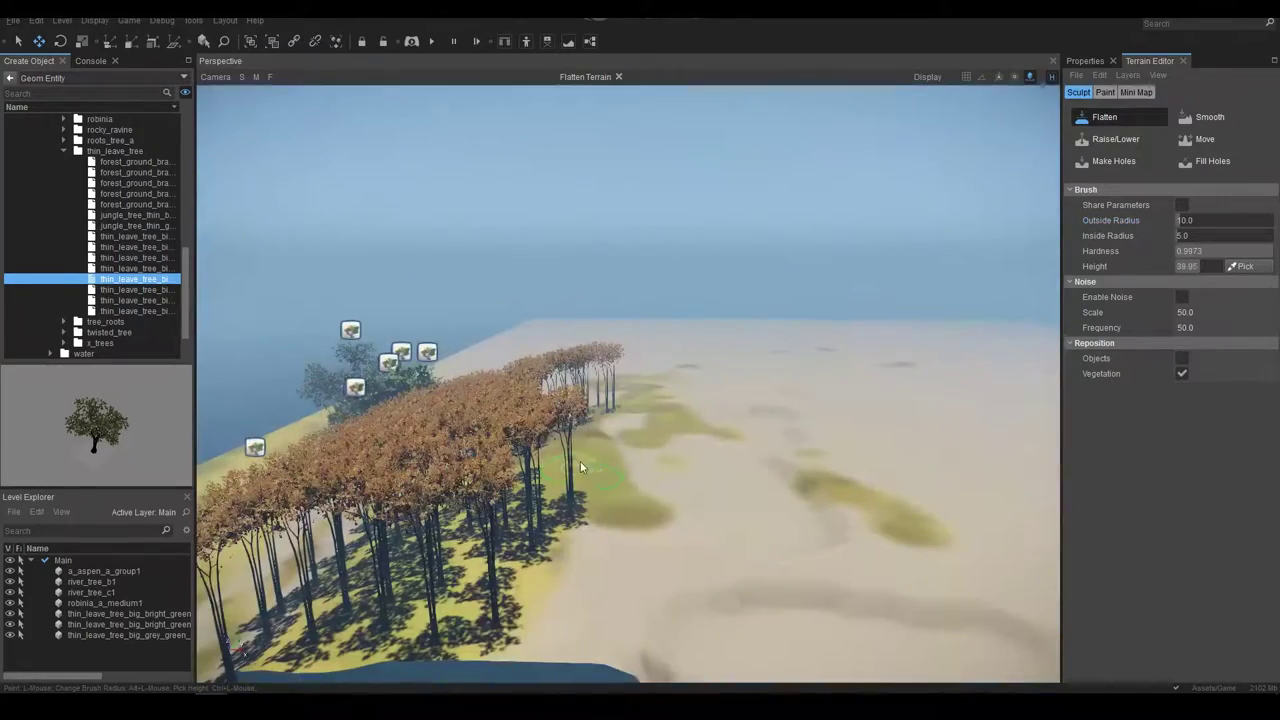
pyautogui.moveTo(843, 338); pyautogui.dragTo(800, 360, button='right')
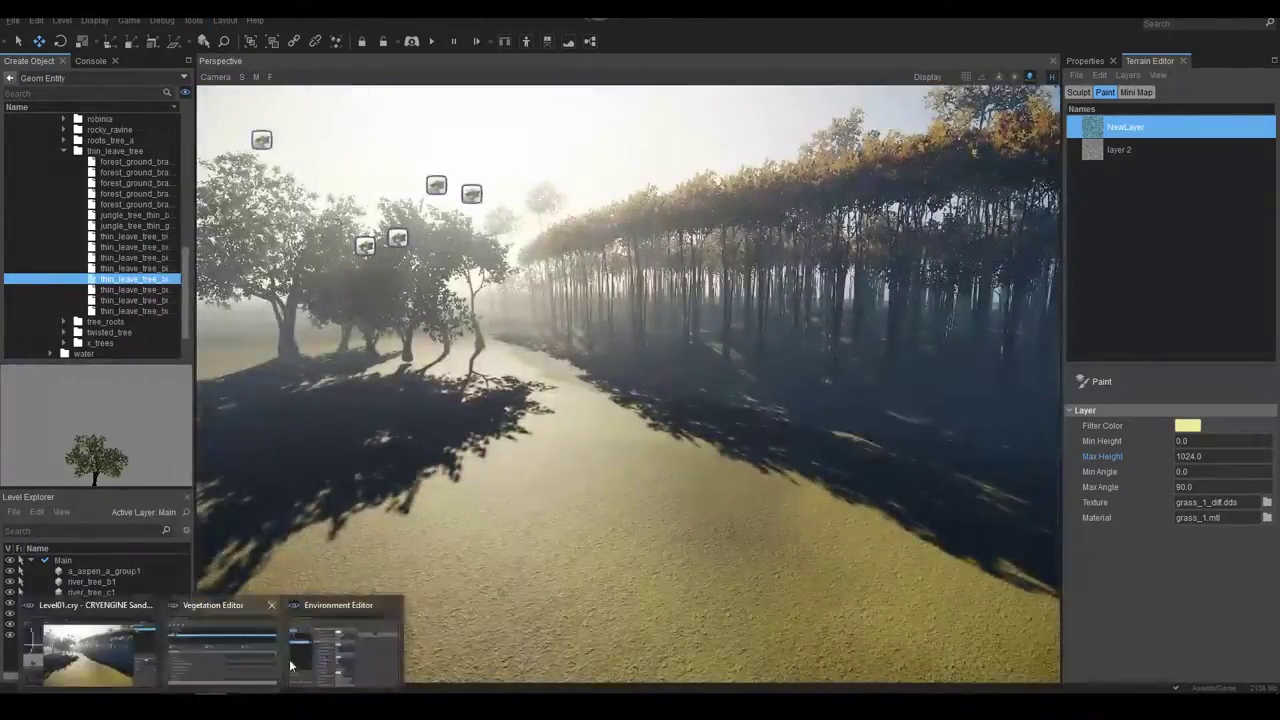
# Step: Set the open Environment Editor color to a light yellow and NewLayer's filter color to #ebeba4
pyautogui.click(290, 665)
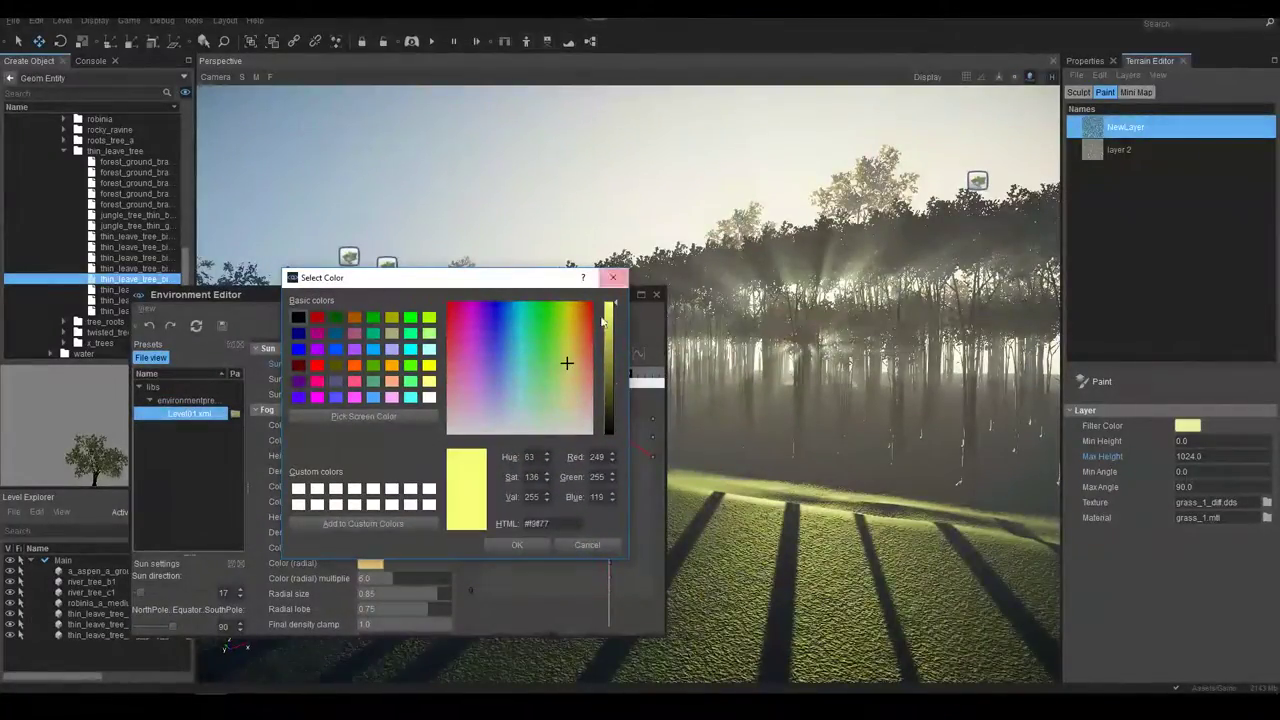
pyautogui.press('Return')
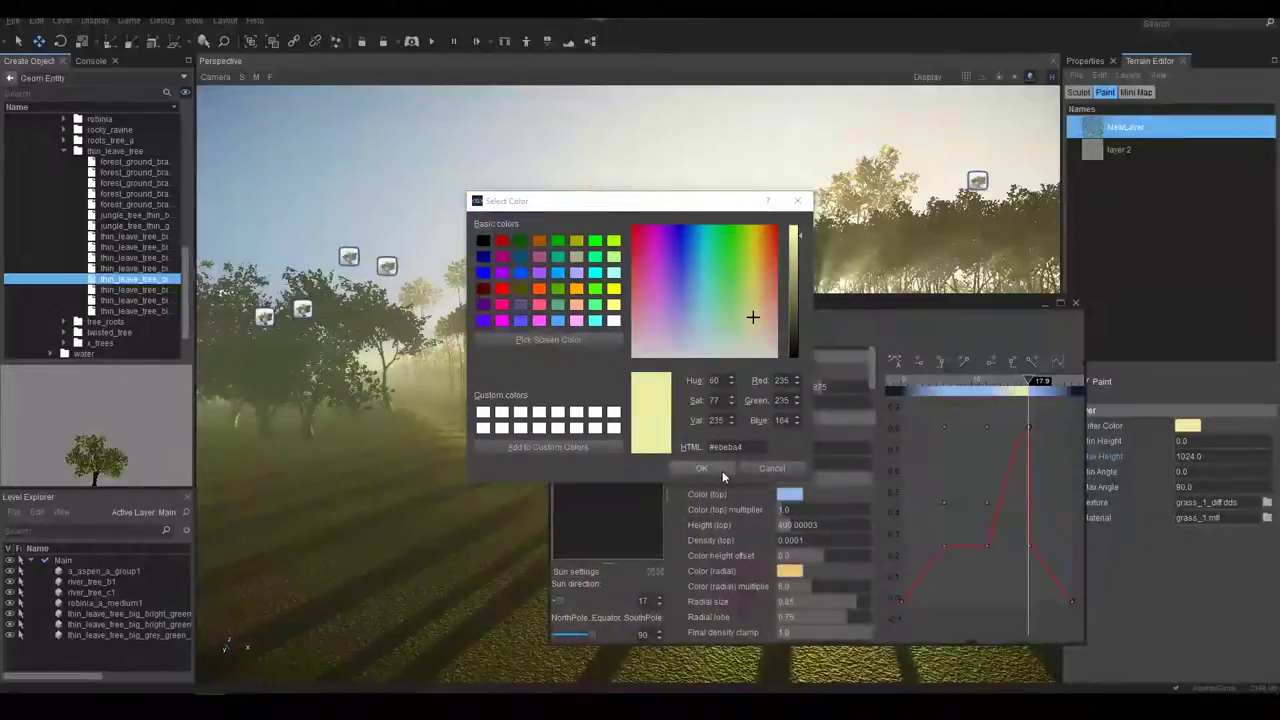
pyautogui.click(706, 469)
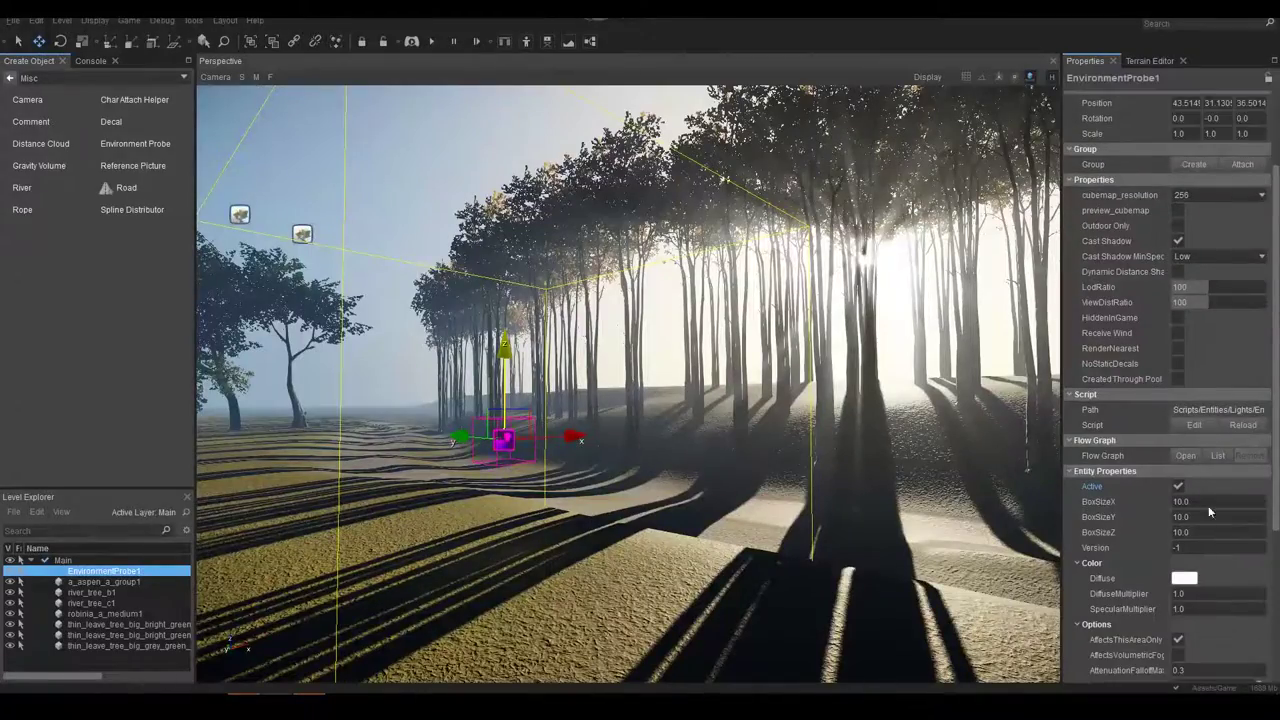
# Step: Turn off AffectsThisAreaOnly in the environment probe's properties
pyautogui.click(190, 21)
pyautogui.click(190, 21)
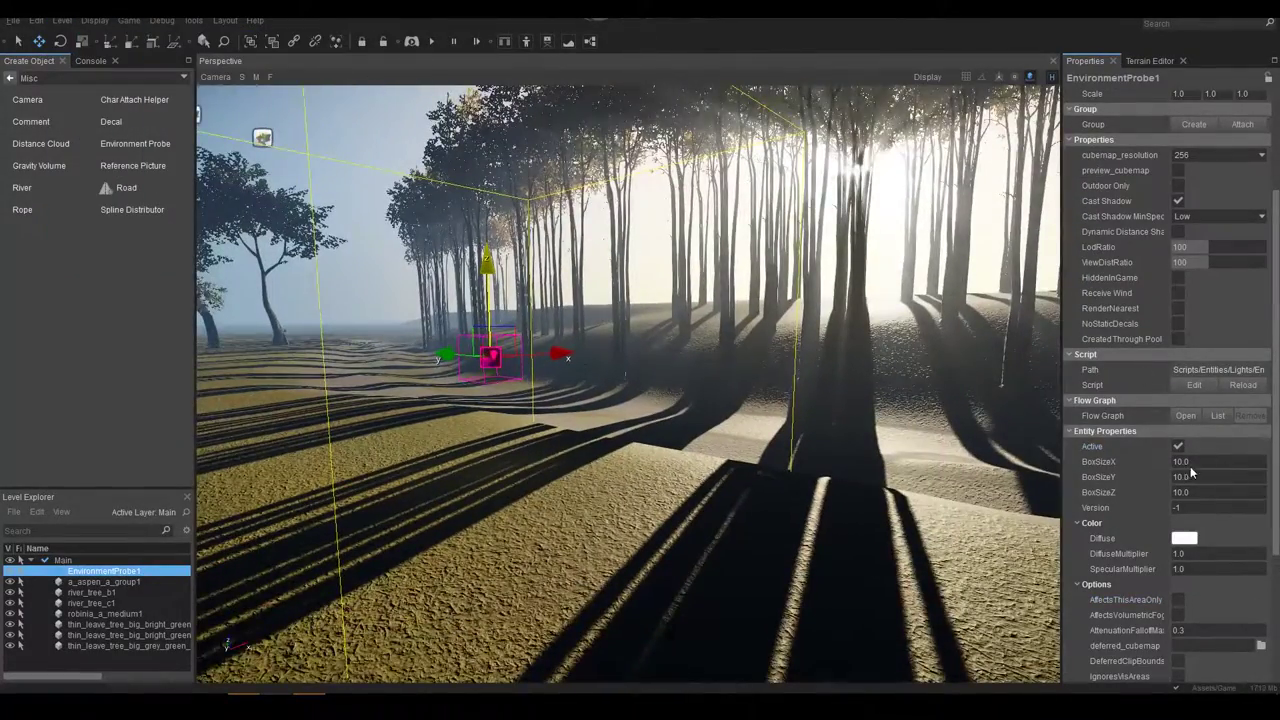
pyautogui.scroll(-5, 1182, 530)
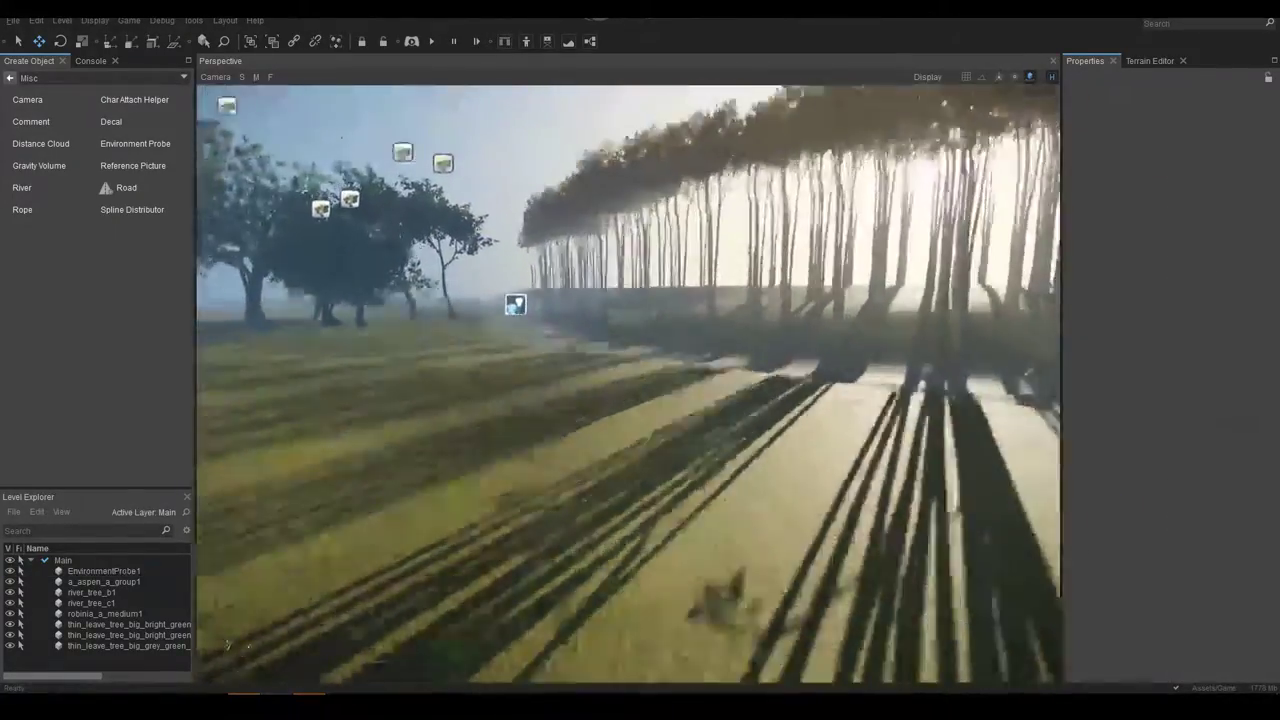
# Step: Add b_aspen_e.cgf to the Default vegetation group and paint these trees along the far end of the path with radius 4.0
pyautogui.click(190, 21)
pyautogui.click(253, 157)
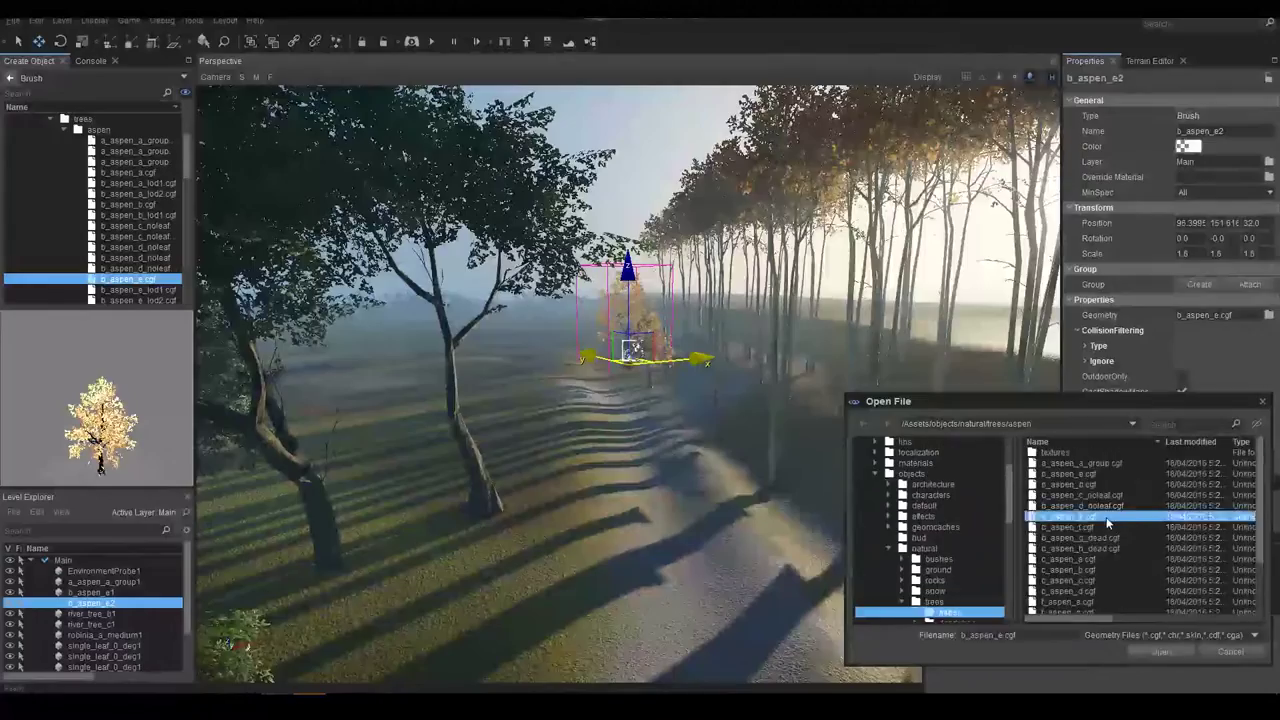
pyautogui.doubleClick(1107, 523)
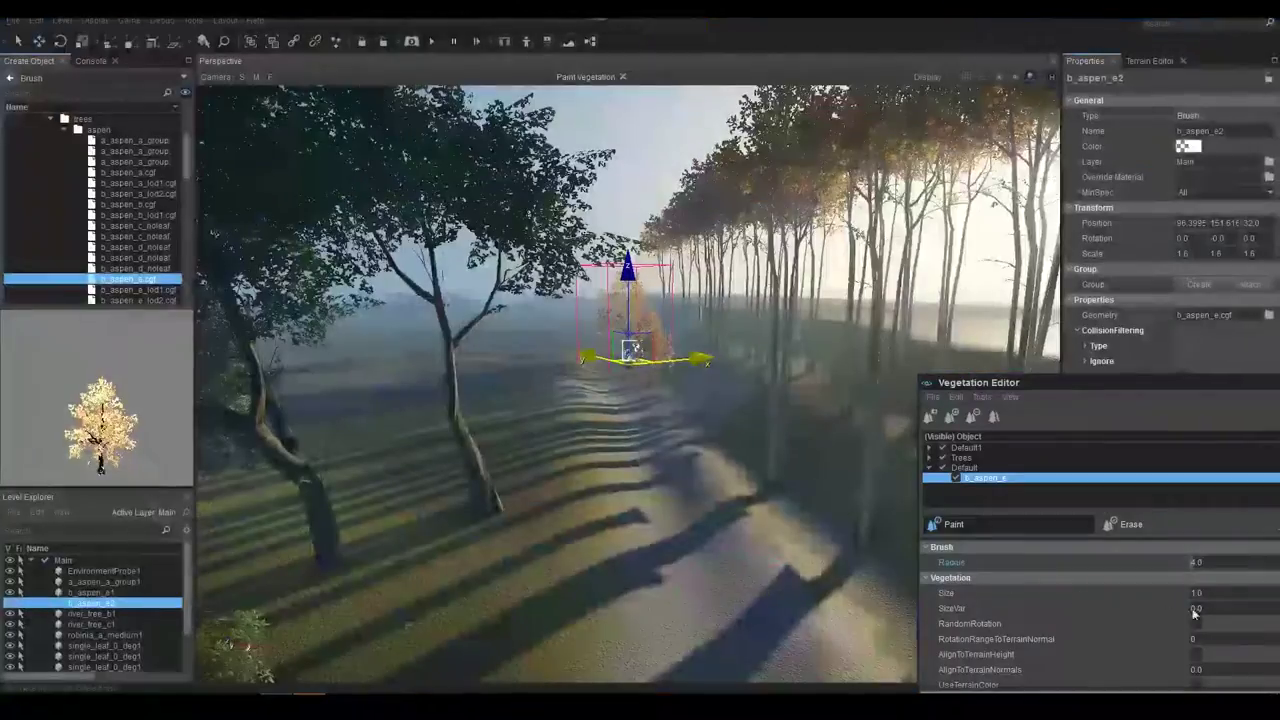
pyautogui.moveTo(955, 548)
pyautogui.mouseDown(button='right')
pyautogui.moveTo(1055, 423)
pyautogui.moveTo(320, 373)
pyautogui.mouseUp(button='right')
pyautogui.click(320, 373)
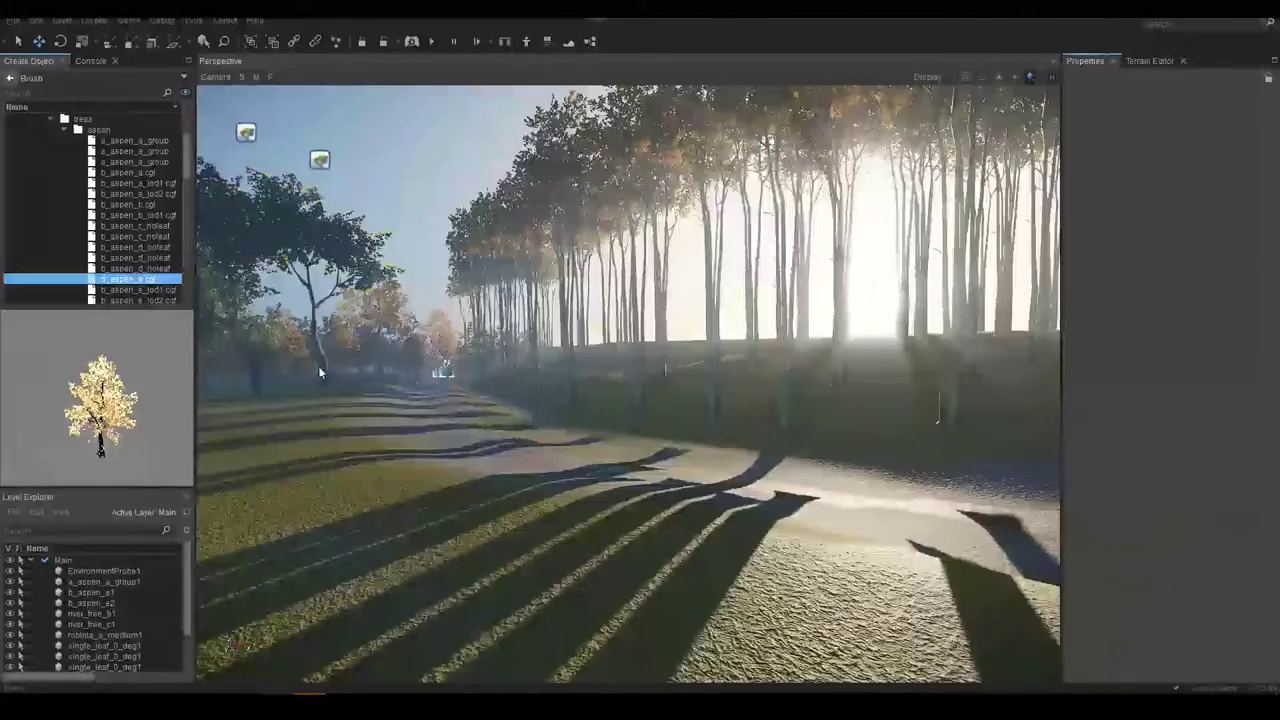
# Step: Paint more b_aspen_e trees around the large trees beside the path, adjusting the vegetation brush settings
pyautogui.click(972, 518)
pyautogui.click(1151, 641)
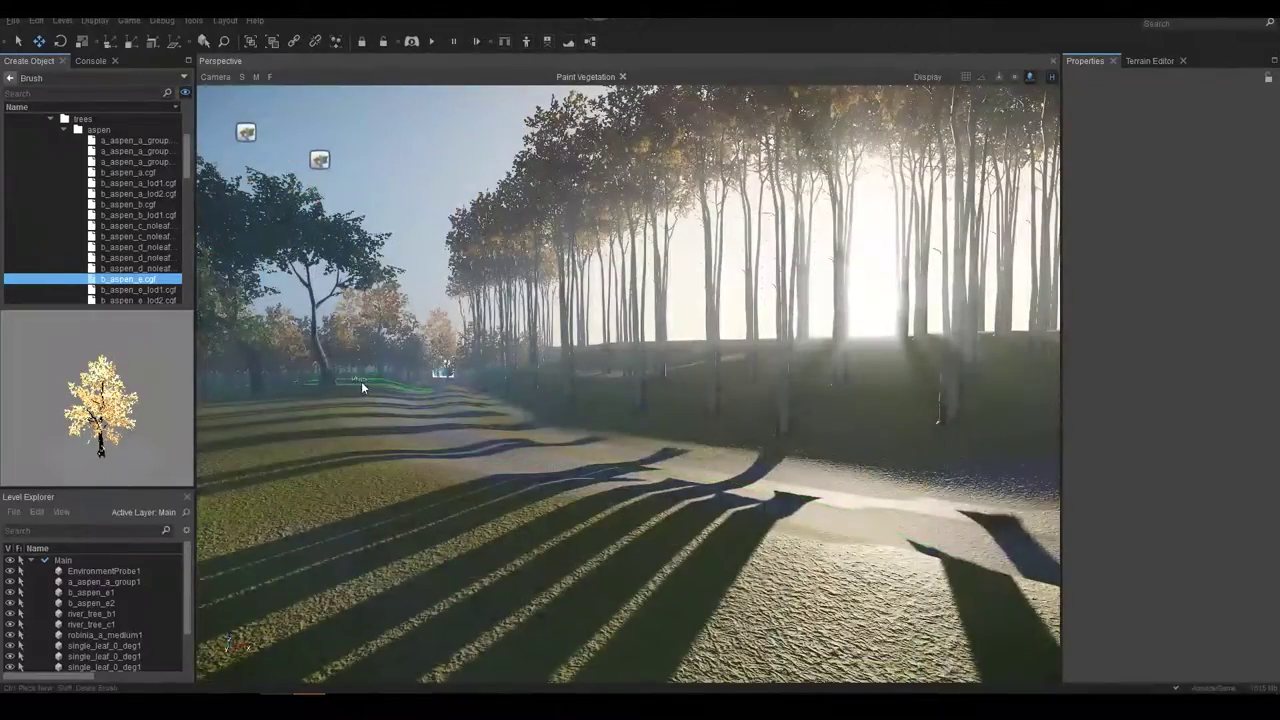
pyautogui.click(210, 650)
pyautogui.rightClick(970, 487)
pyautogui.click(1040, 525)
pyautogui.click(322, 395)
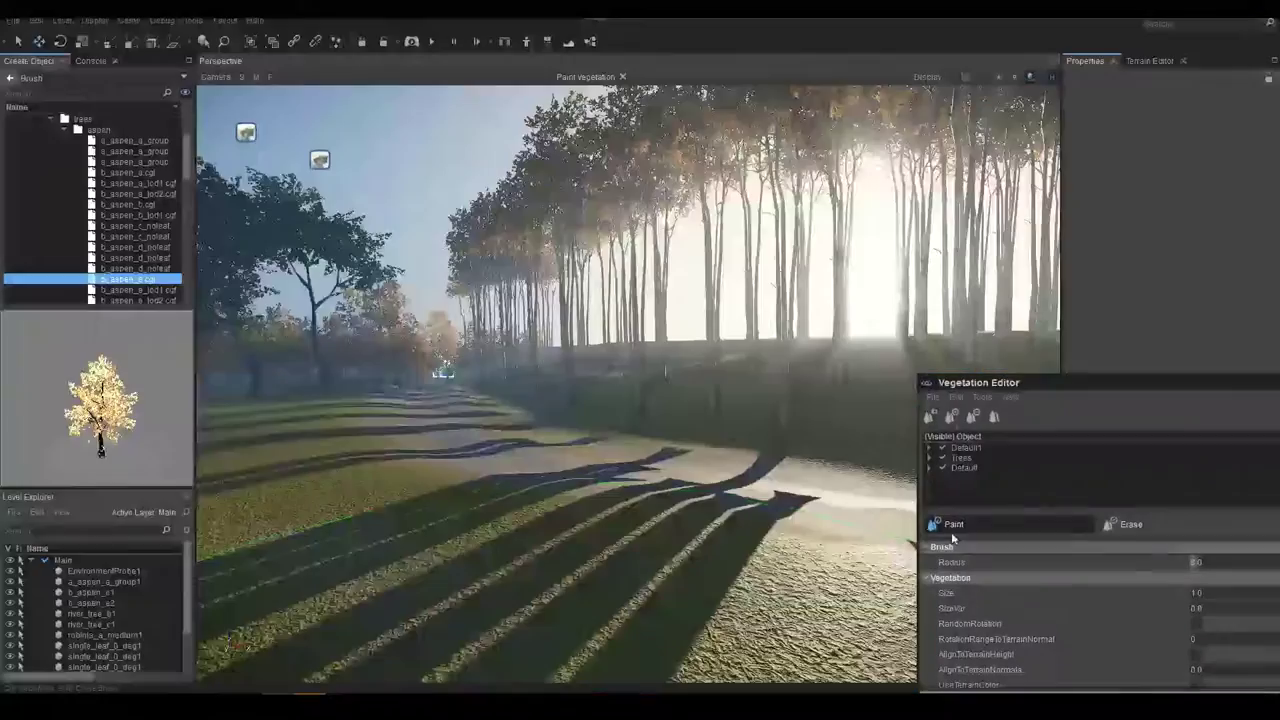
pyautogui.click(1058, 625)
pyautogui.click(100, 603)
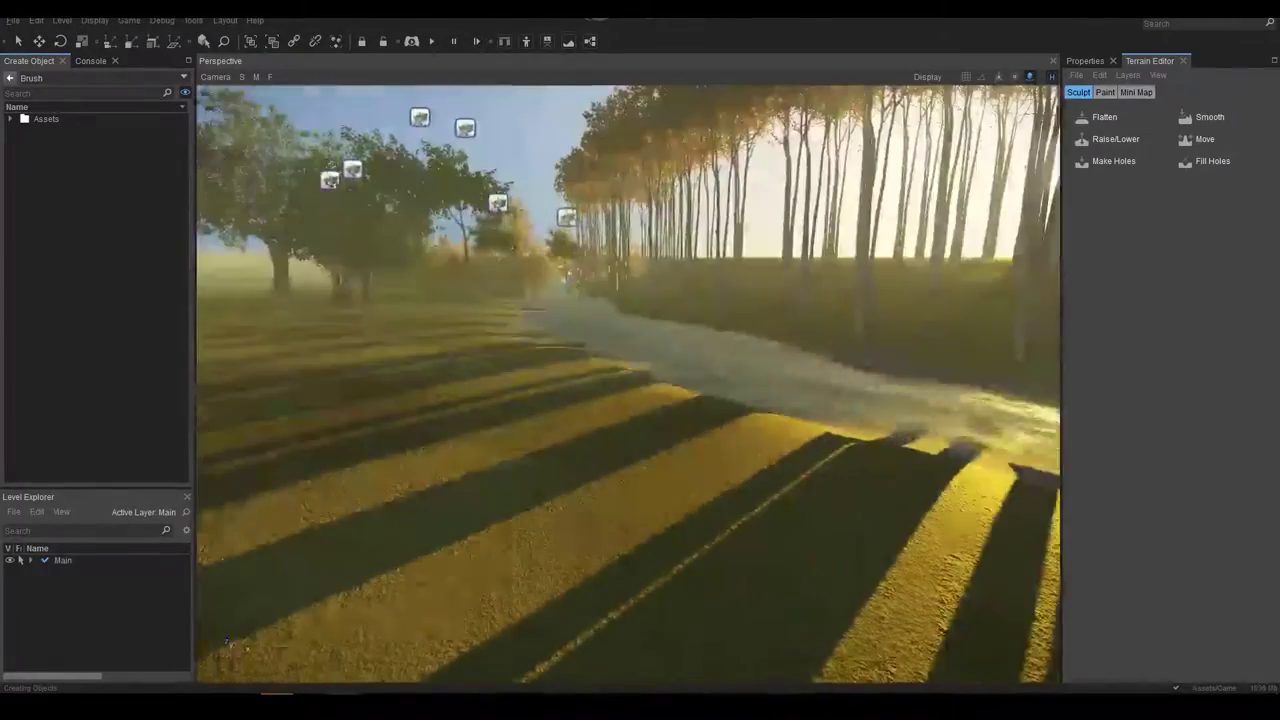
pyautogui.click(1099, 75)
pyautogui.click(1150, 134)
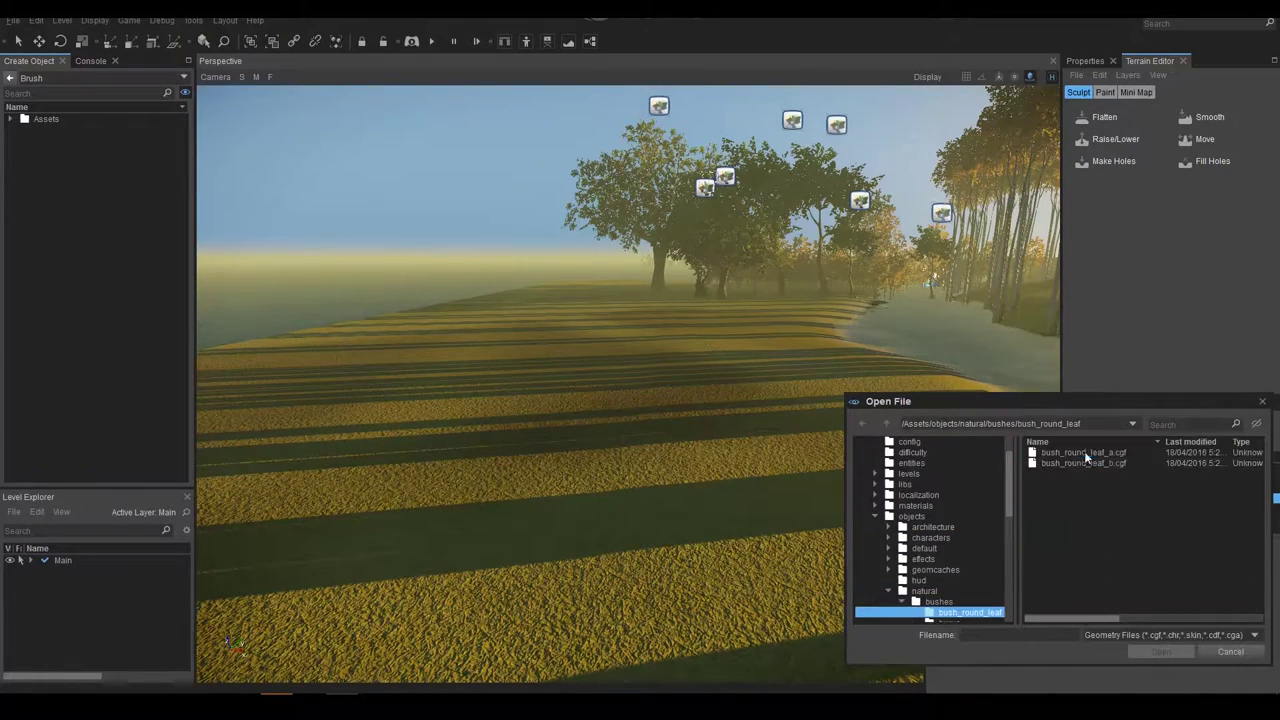
# Step: Add a bush model from the bush_round_leaf folder as vegetation and cover the river bank with it
pyautogui.doubleClick(1066, 462)
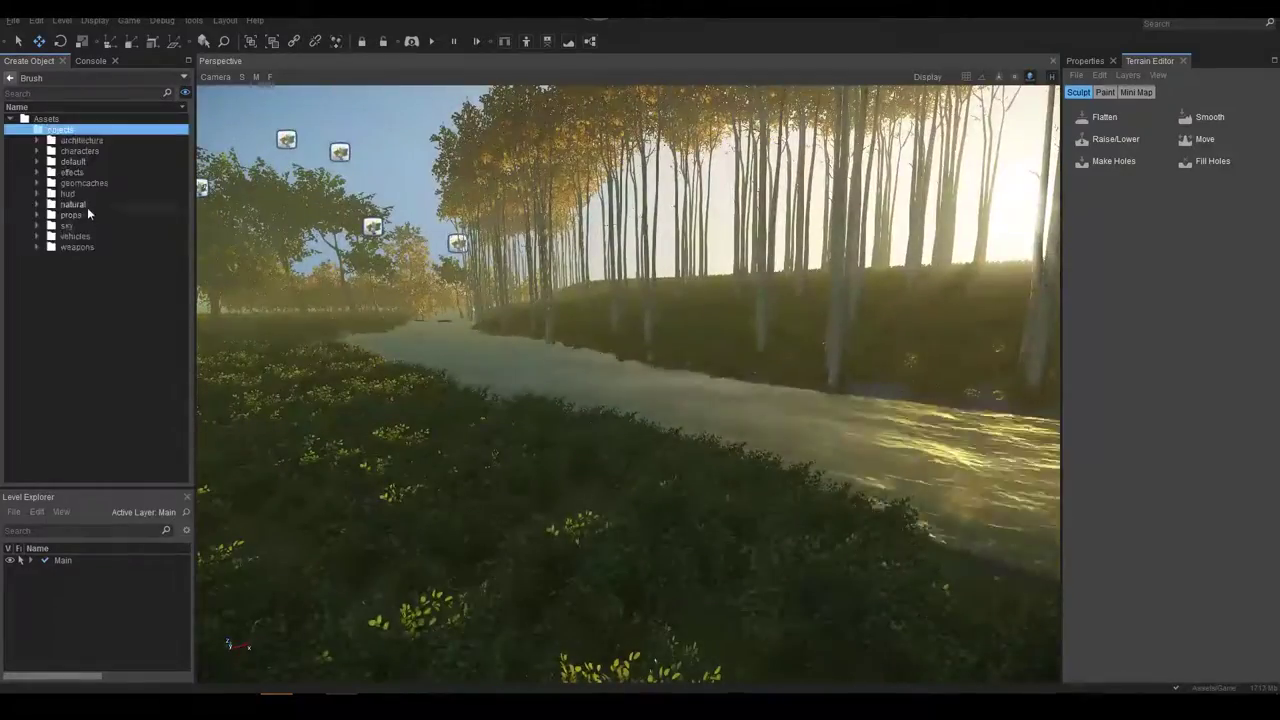
# Step: Place lily pads and dead trees from the natural assets in and around the river
pyautogui.click(87, 207)
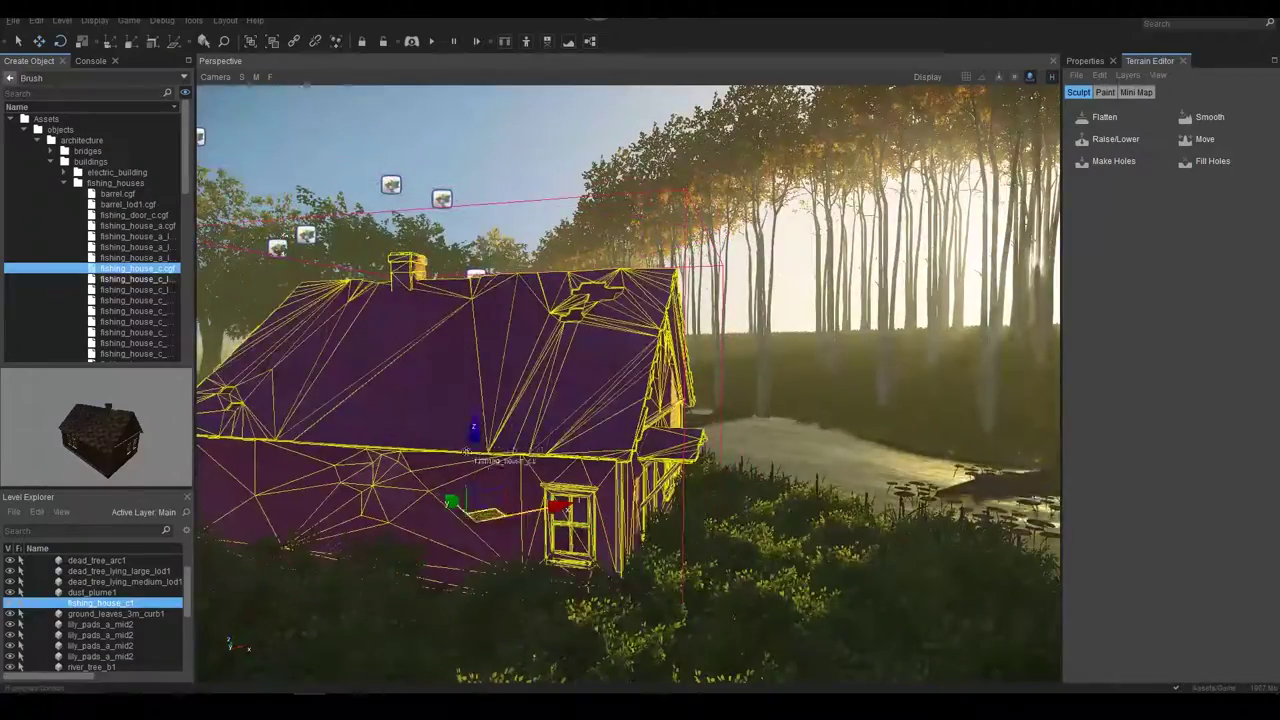
# Step: Place the fishing_house_c.cgf house on the river bank and cover the surrounding ground with forest_ground leaf patches and grass_big_dense.cgf
pyautogui.click(229, 252)
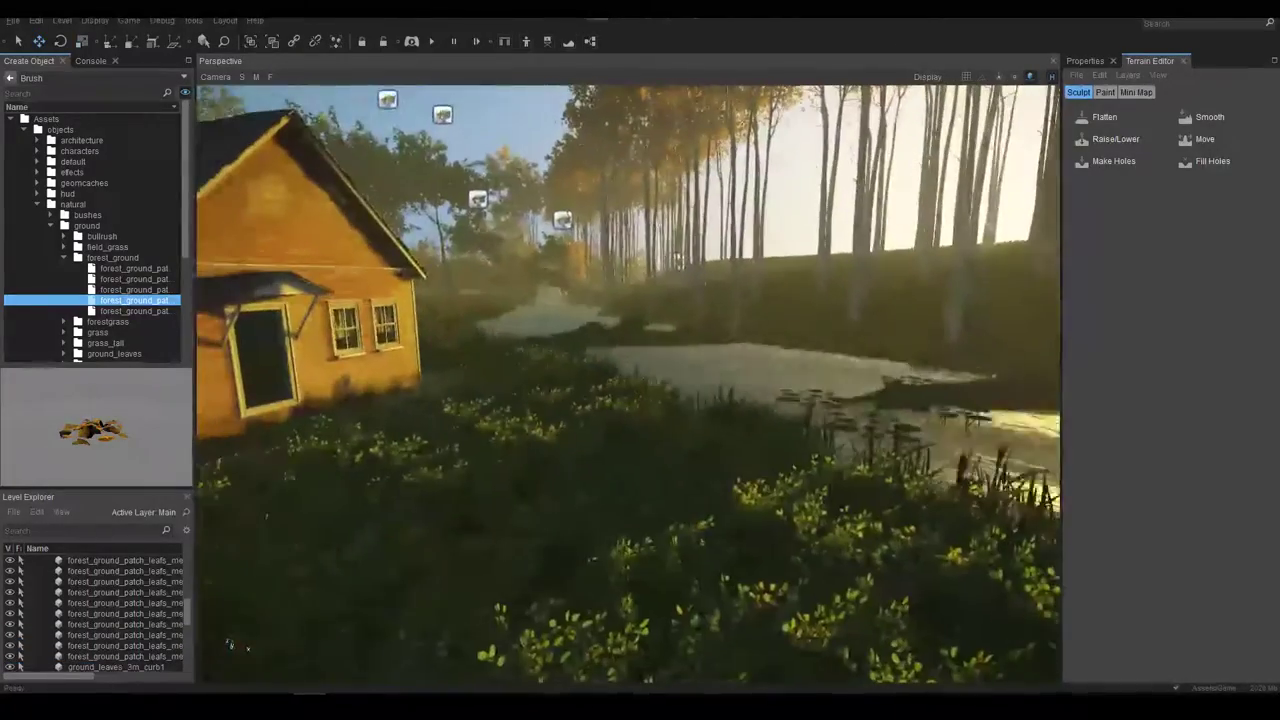
pyautogui.click(64, 257)
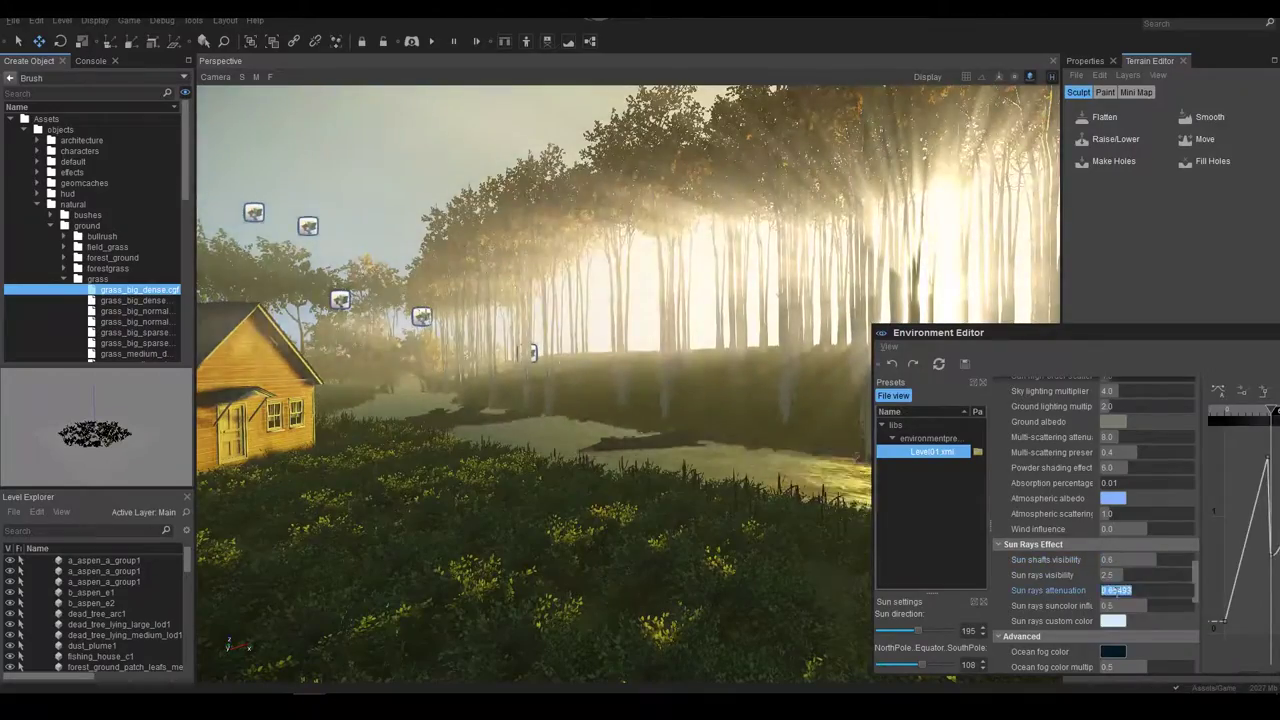
# Step: Set the sun rays attenuation to 0.6, the sun rays suncolor influence to 0.8 and the film curve shoulder scale to 1.4
pyautogui.write('0.6')
pyautogui.press('Tab')
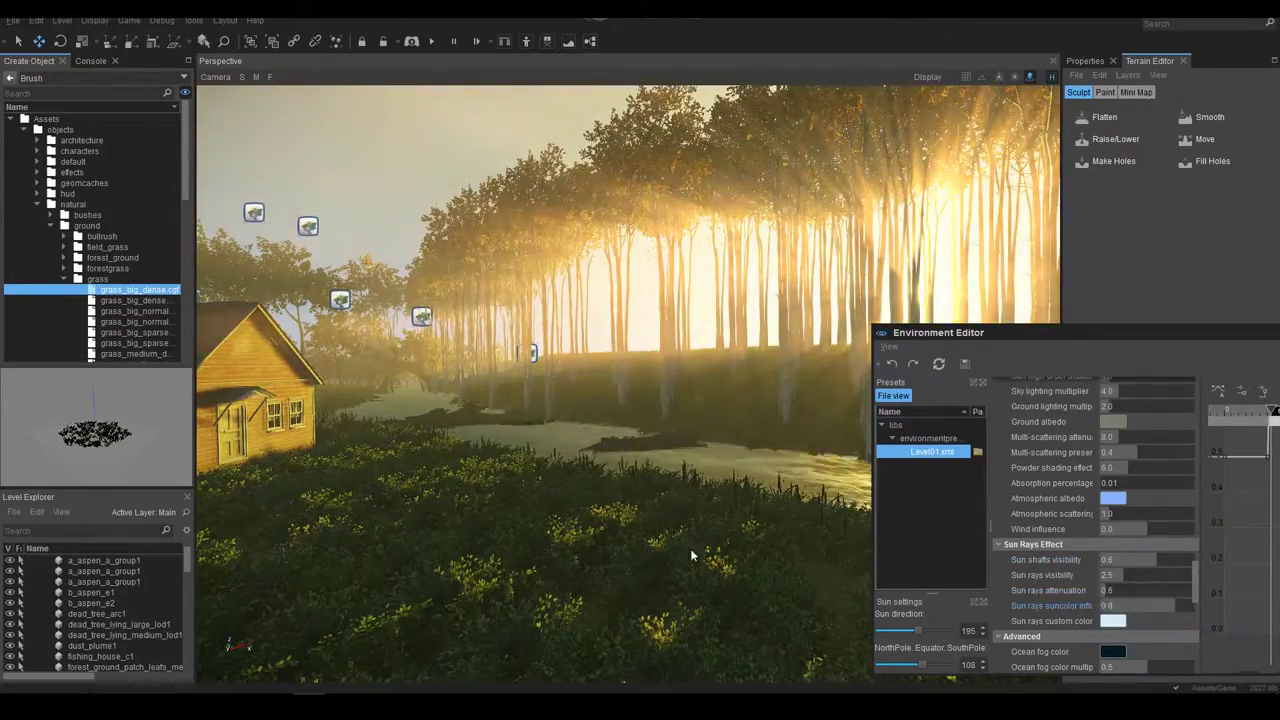
pyautogui.scroll(-5, 1100, 520)
pyautogui.click(1121, 493)
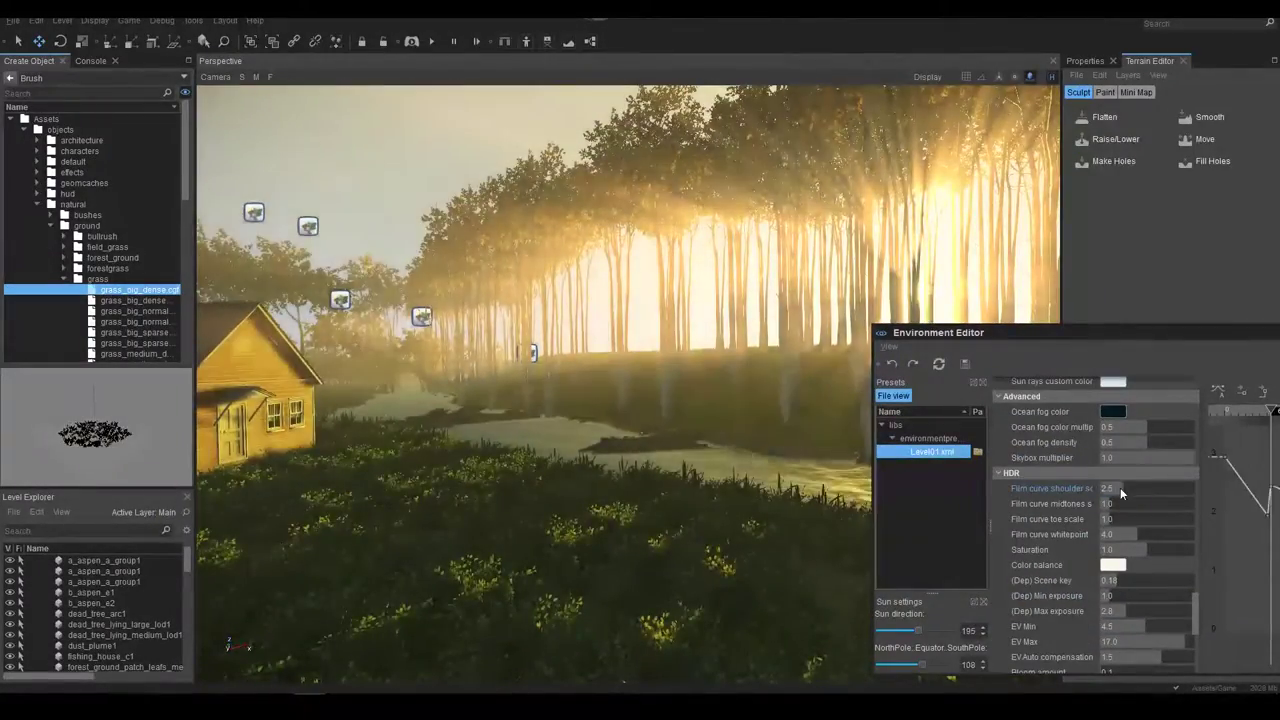
pyautogui.doubleClick(1121, 488)
pyautogui.write('1.4')
pyautogui.press('Tab')
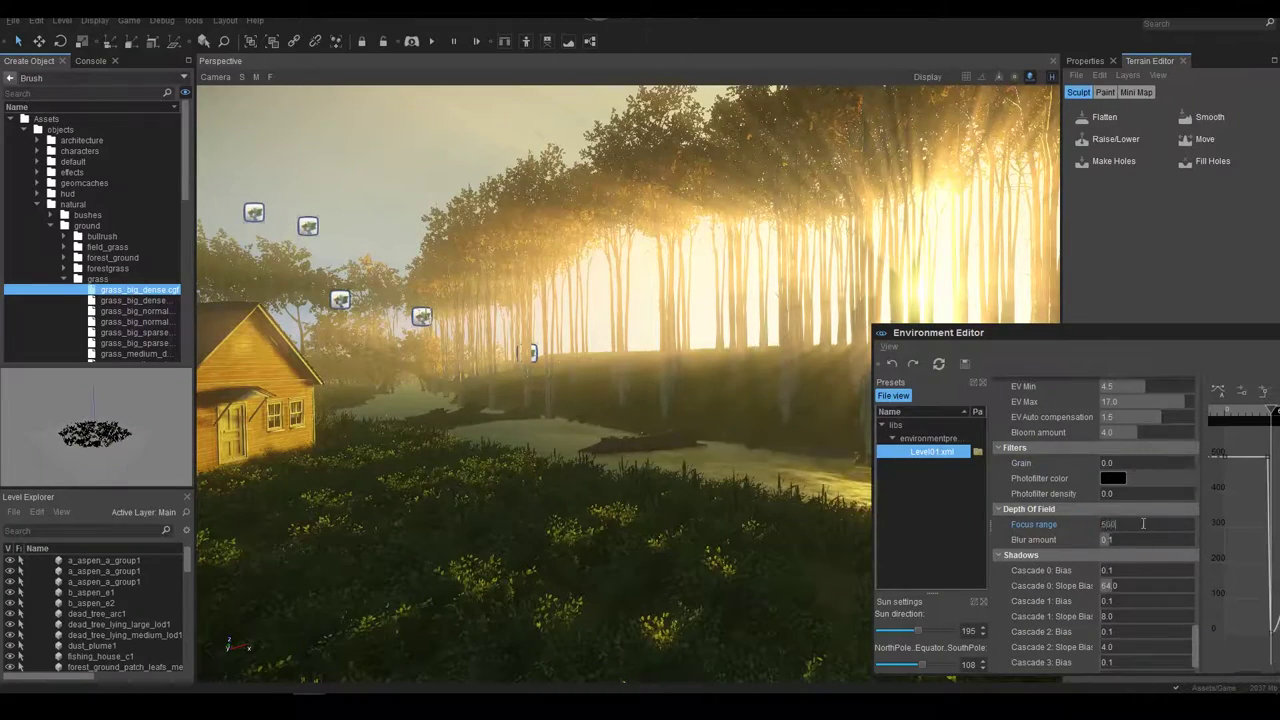
# Step: Set the depth of field focus range to 500 and the global illumination multiplier to 1 in the Level01.xml environment preset
pyautogui.scroll(-5, 1143, 523)
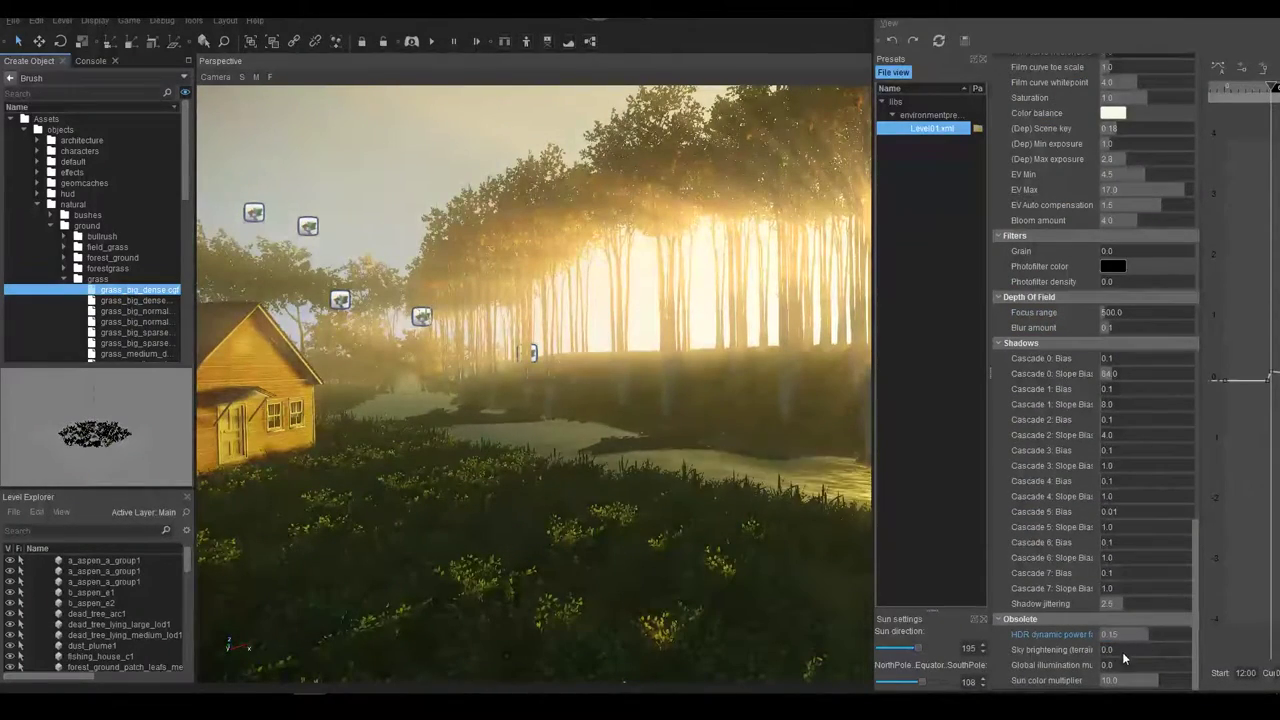
pyautogui.click(1125, 664)
pyautogui.write('1')
pyautogui.press('Tab')
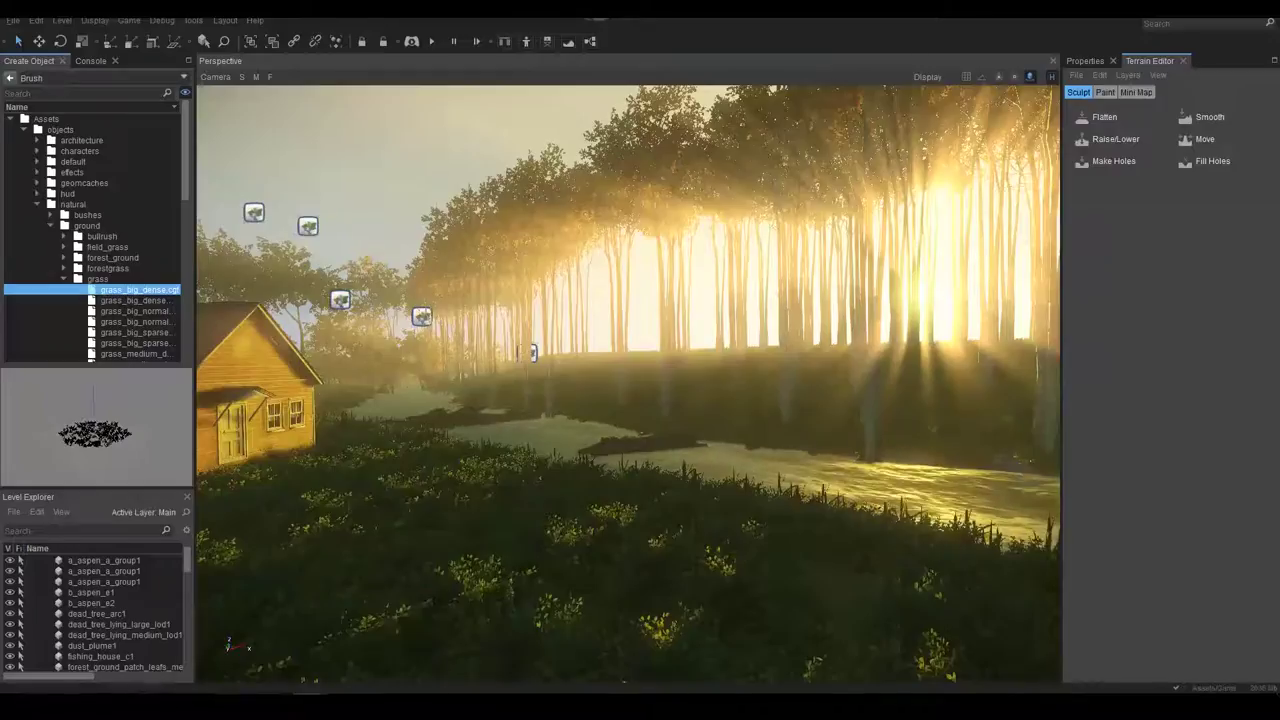
# Step: Enlarge the level explorer's object list and replace the Main layer, accepting the deletion of its existing objects
pyautogui.moveTo(509, 510); pyautogui.dragTo(509, 510, button='right')
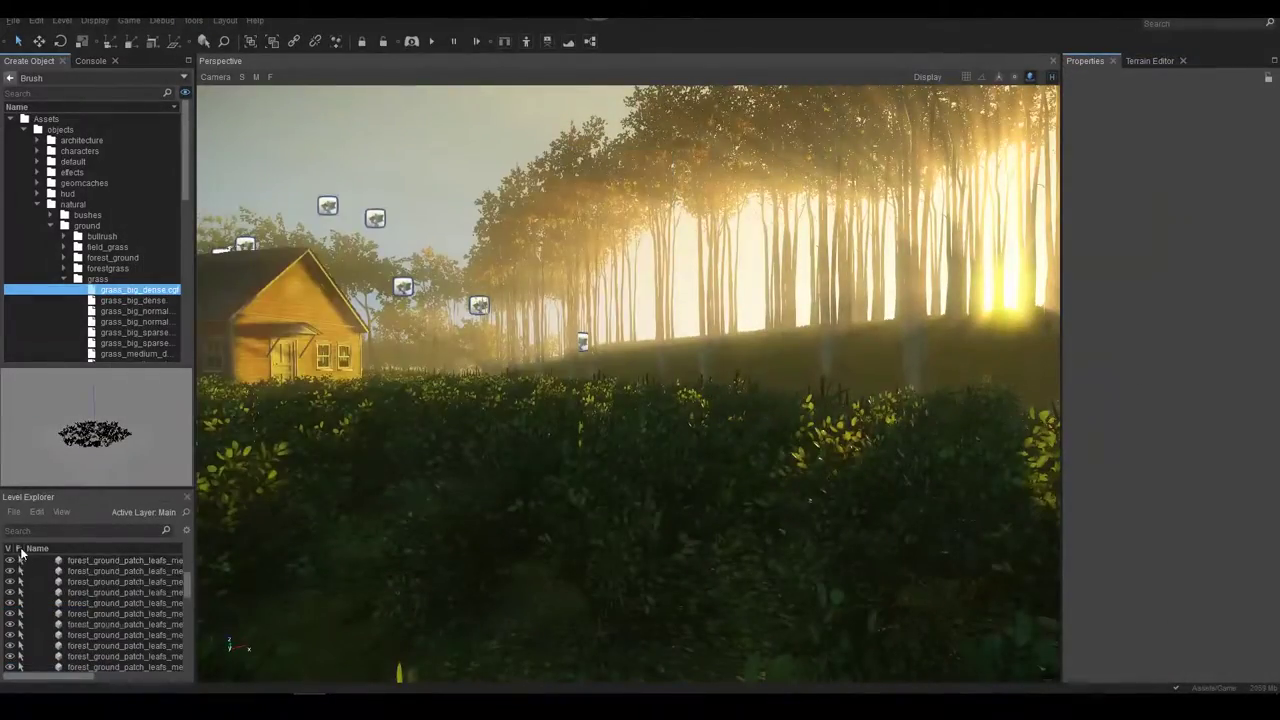
pyautogui.moveTo(50, 496); pyautogui.dragTo(106, 369)
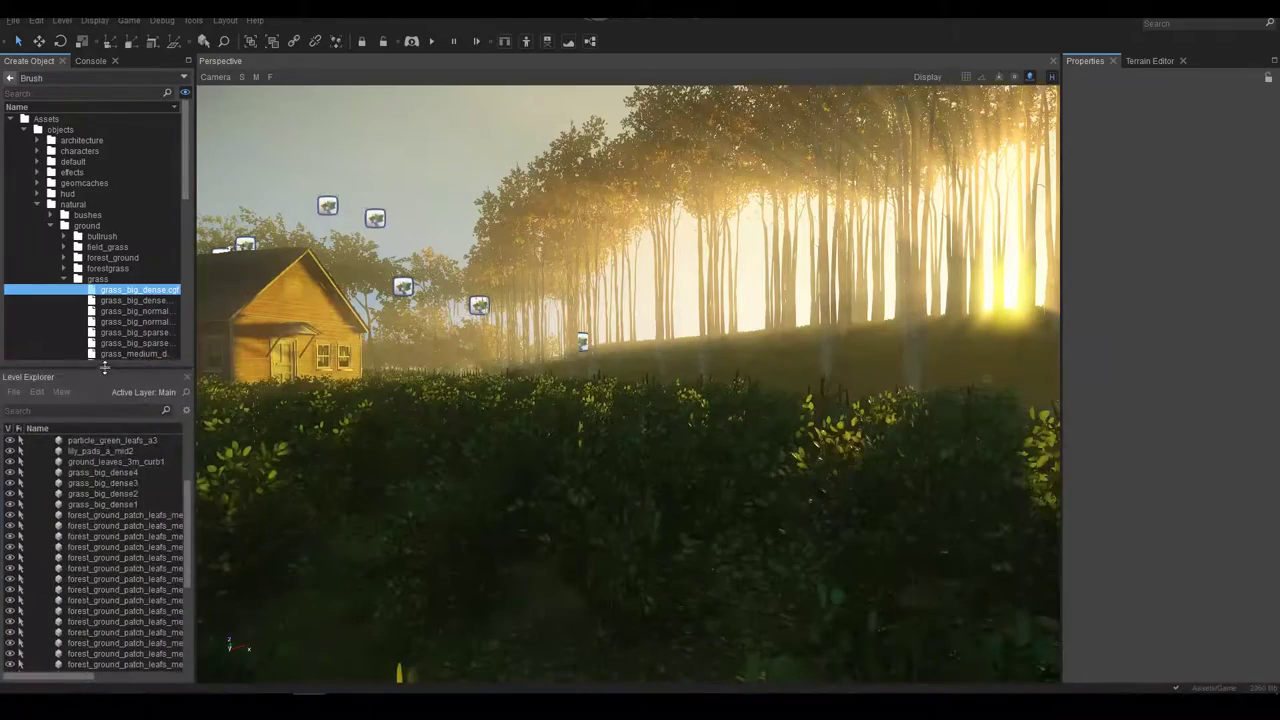
pyautogui.scroll(10, 82, 507)
pyautogui.rightClick(90, 440)
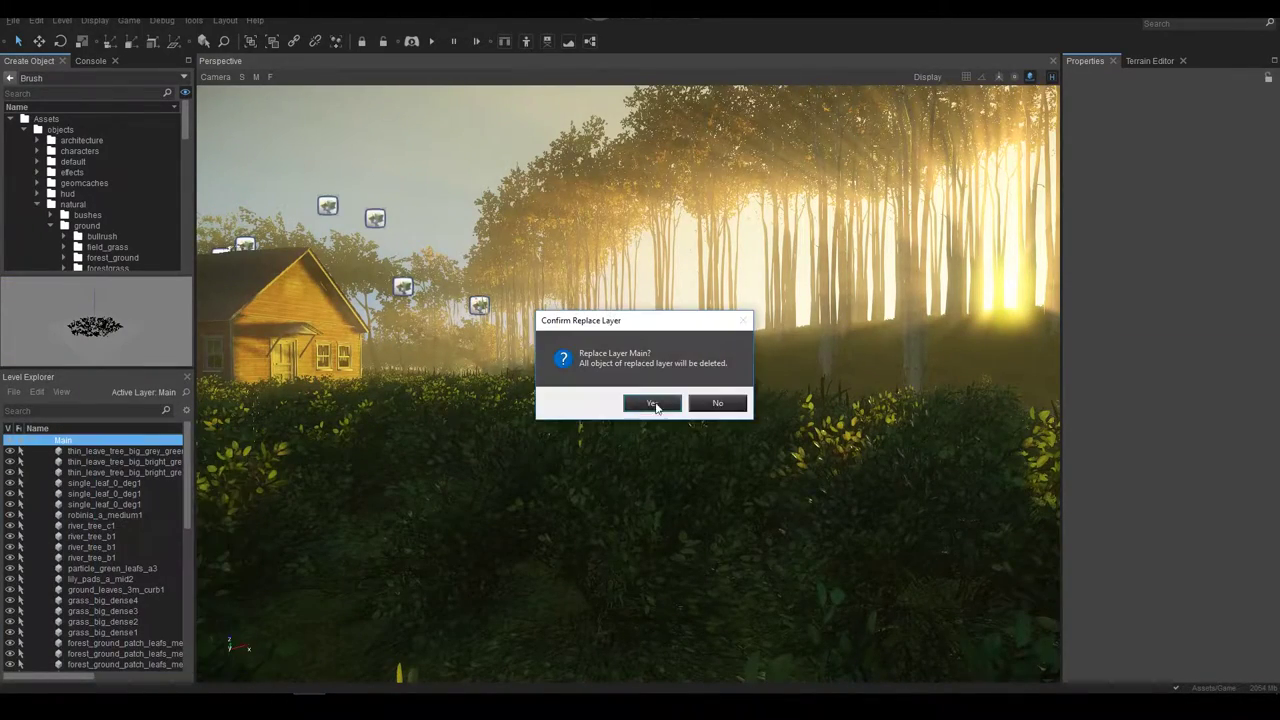
pyautogui.click(651, 404)
# Step: Widen the viewport and select the aspen group on the far bank in front of the low sun
pyautogui.moveTo(408, 490); pyautogui.dragTo(557, 565, button='right')
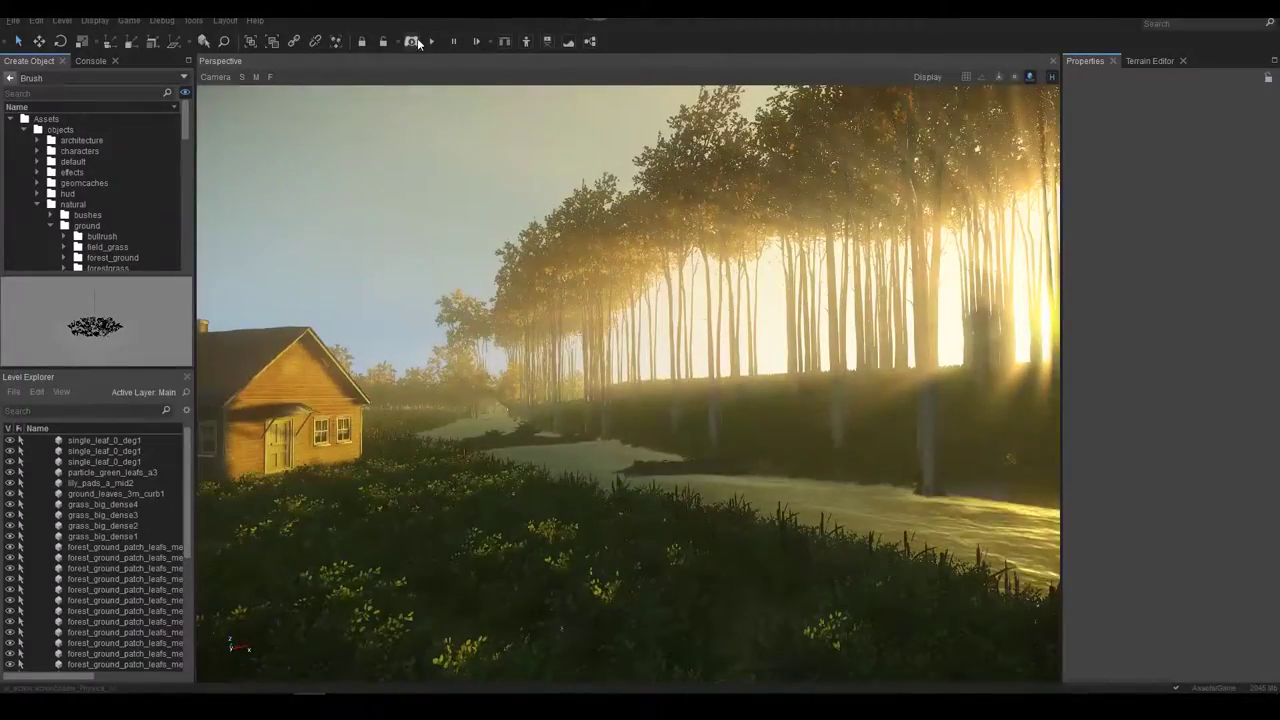
pyautogui.moveTo(1062, 162); pyautogui.dragTo(1178, 162)
pyautogui.click(974, 377)
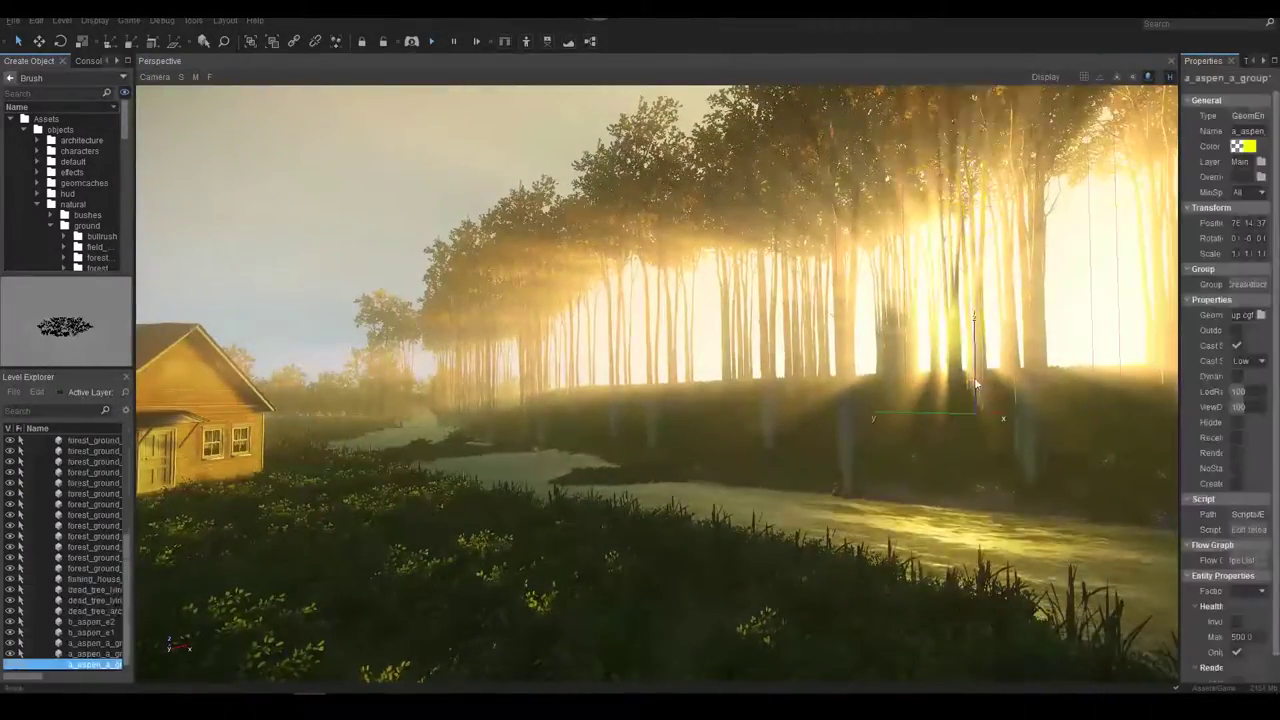
pyautogui.click(971, 378)
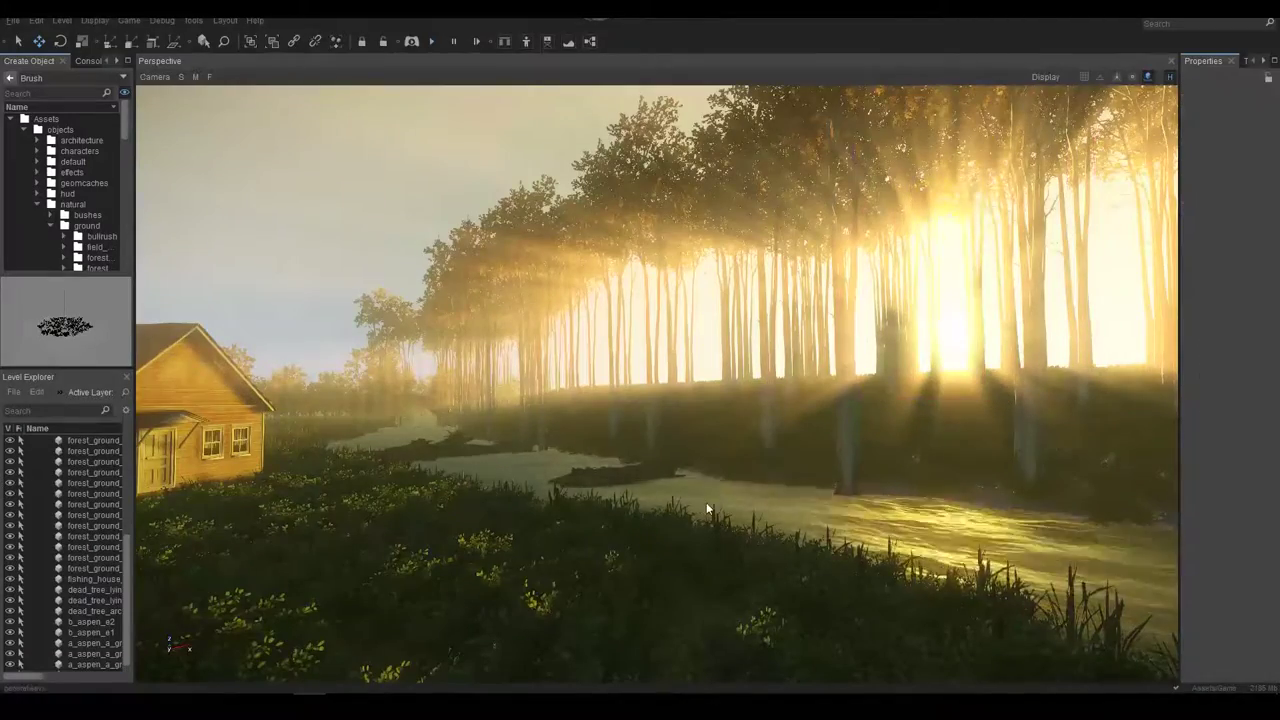